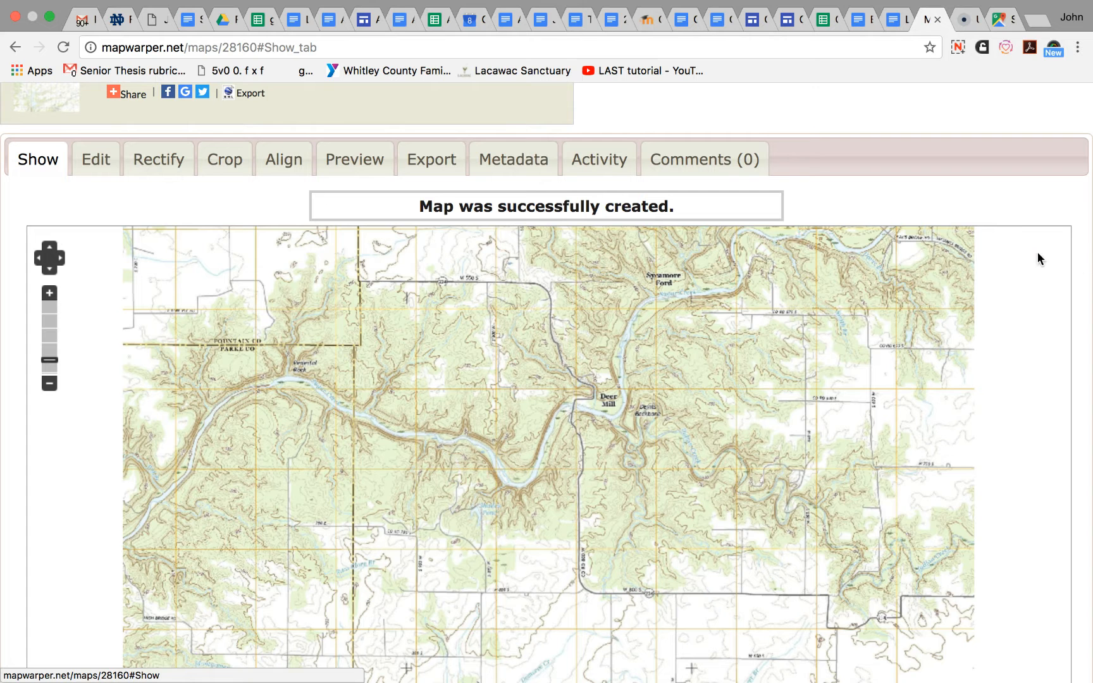
- View the topo map's image and its editable attributes, and open the map for rectification
key("Tab")
key("Tab")
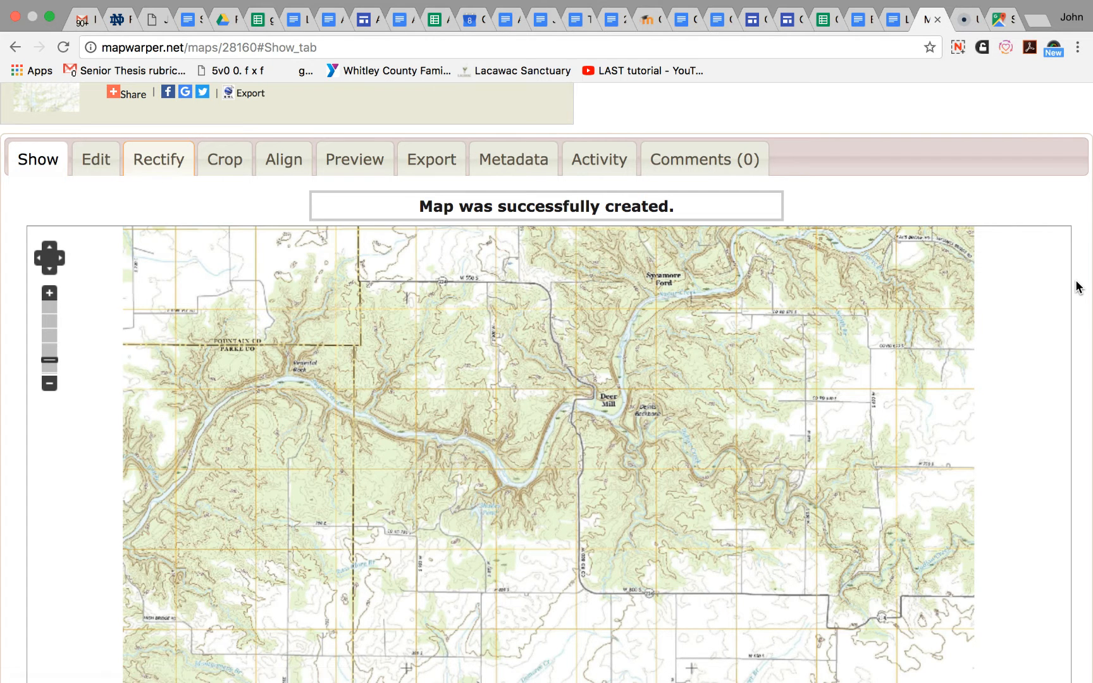
key("Return")
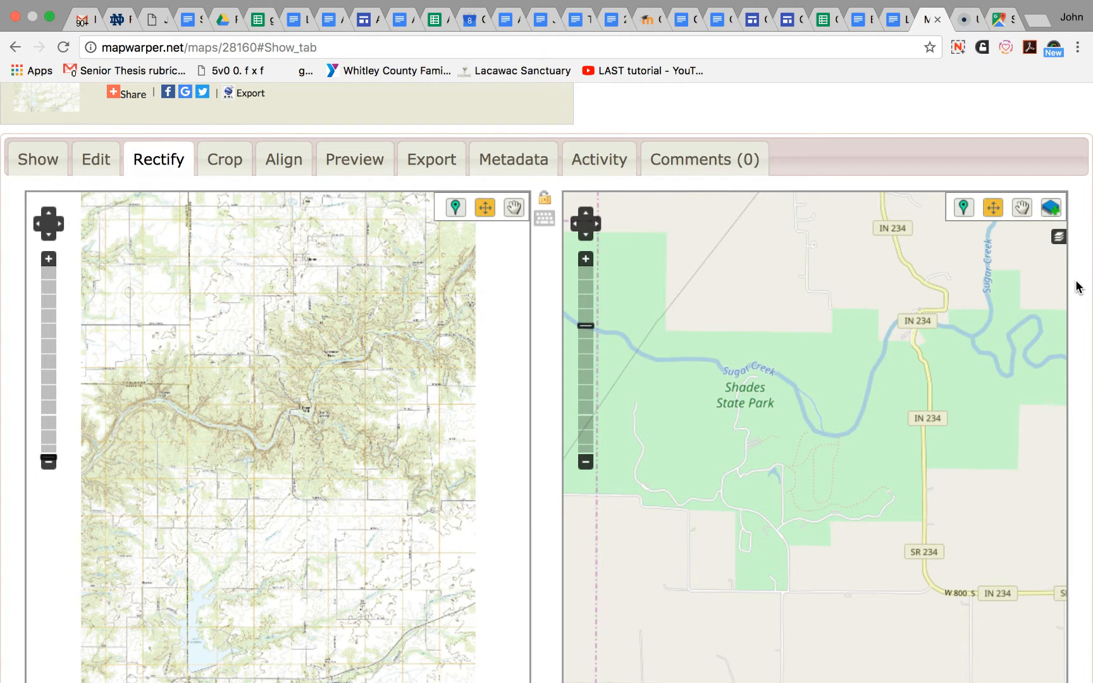
left_click(36, 169)
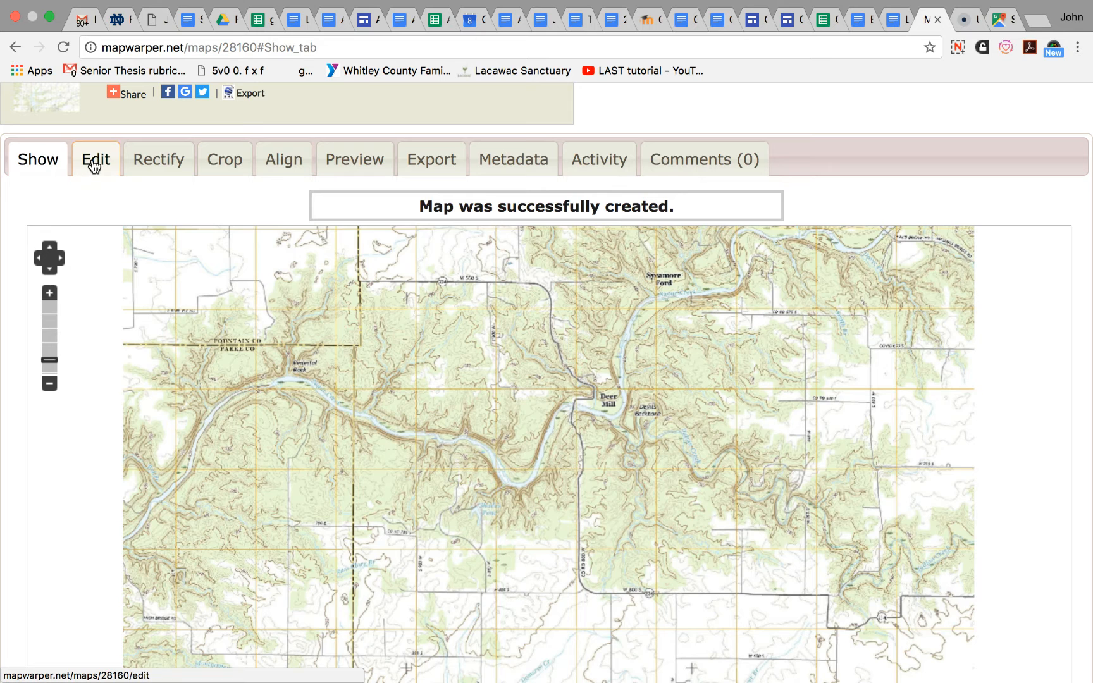
left_click(111, 166)
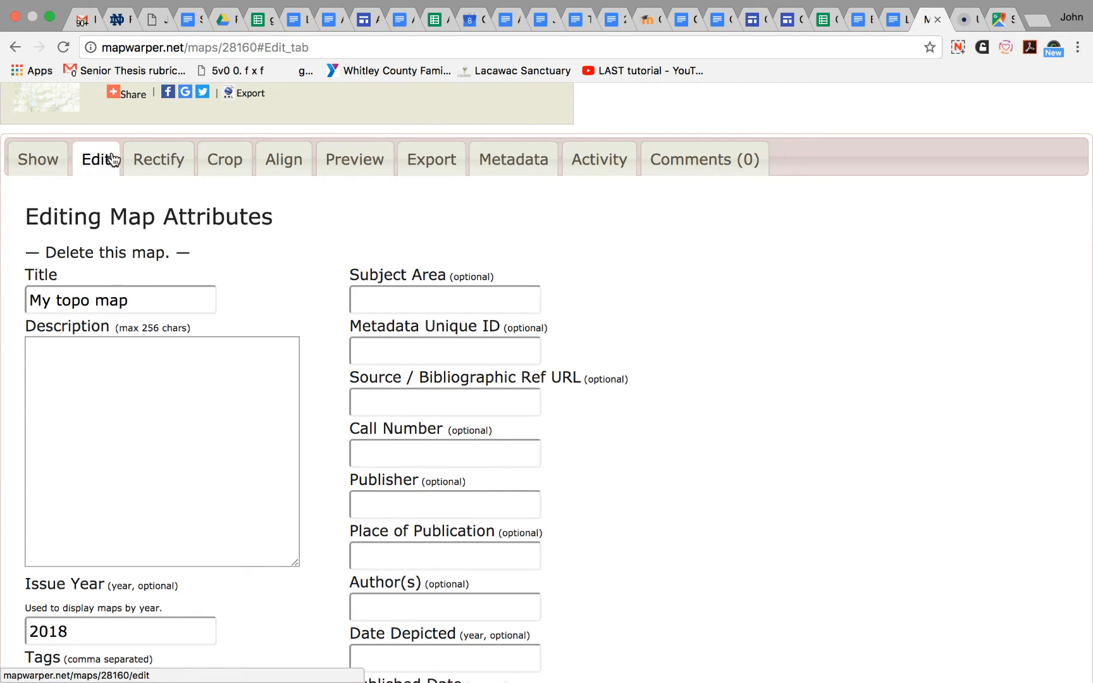
left_click(155, 166)
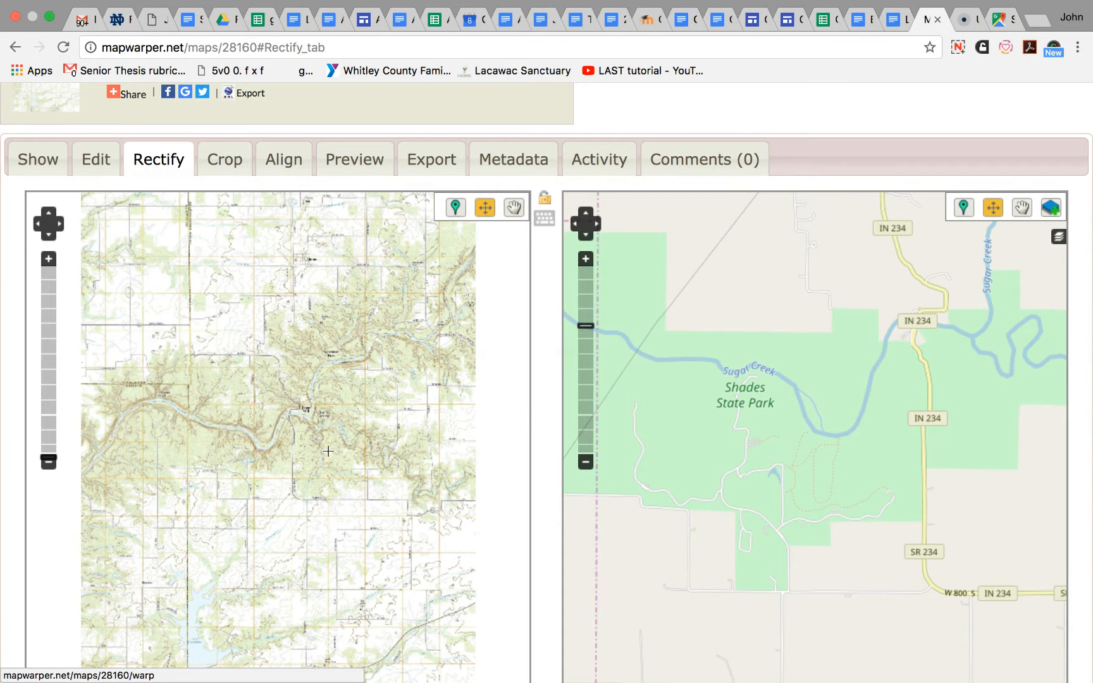
- Examine the reference map around Shades State Park and the topo map around Deer Mill at several zoom levels
left_click(585, 462)
left_click(586, 463)
left_click(585, 462)
left_click(586, 462)
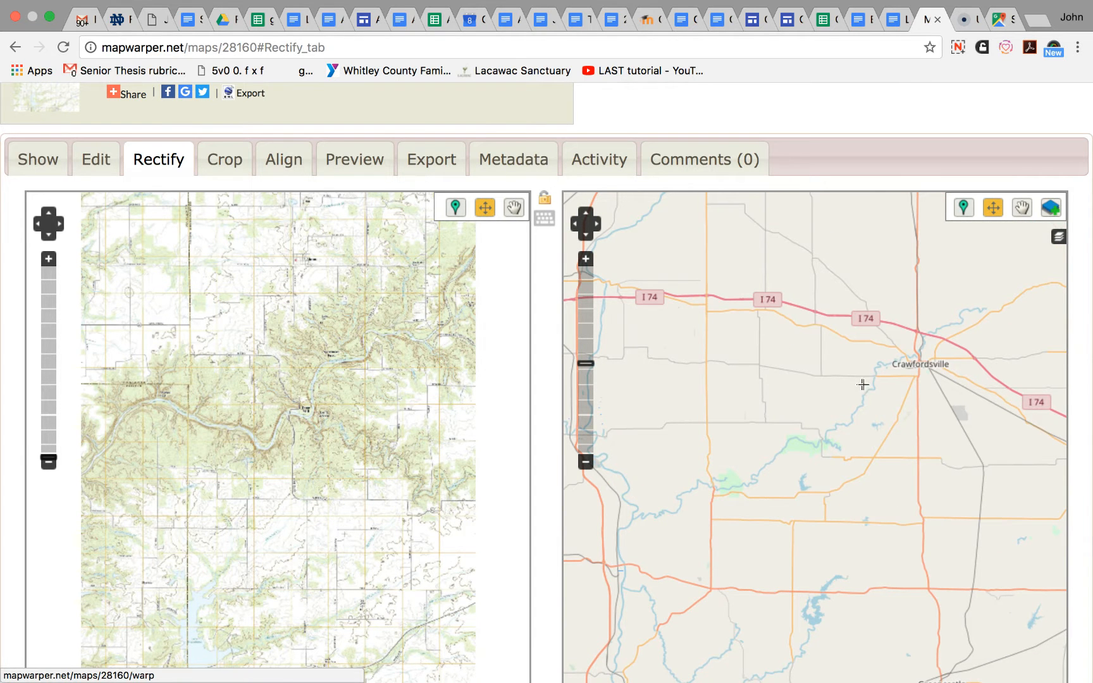
left_click(586, 259)
left_click(586, 259)
left_click(586, 258)
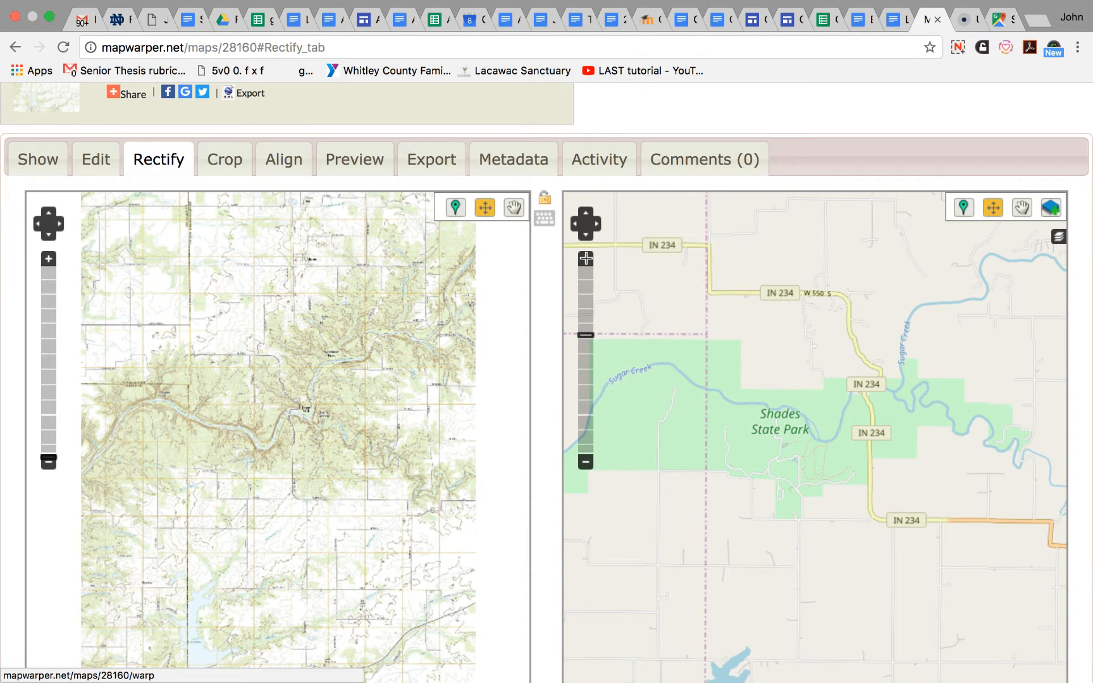
left_click(585, 259)
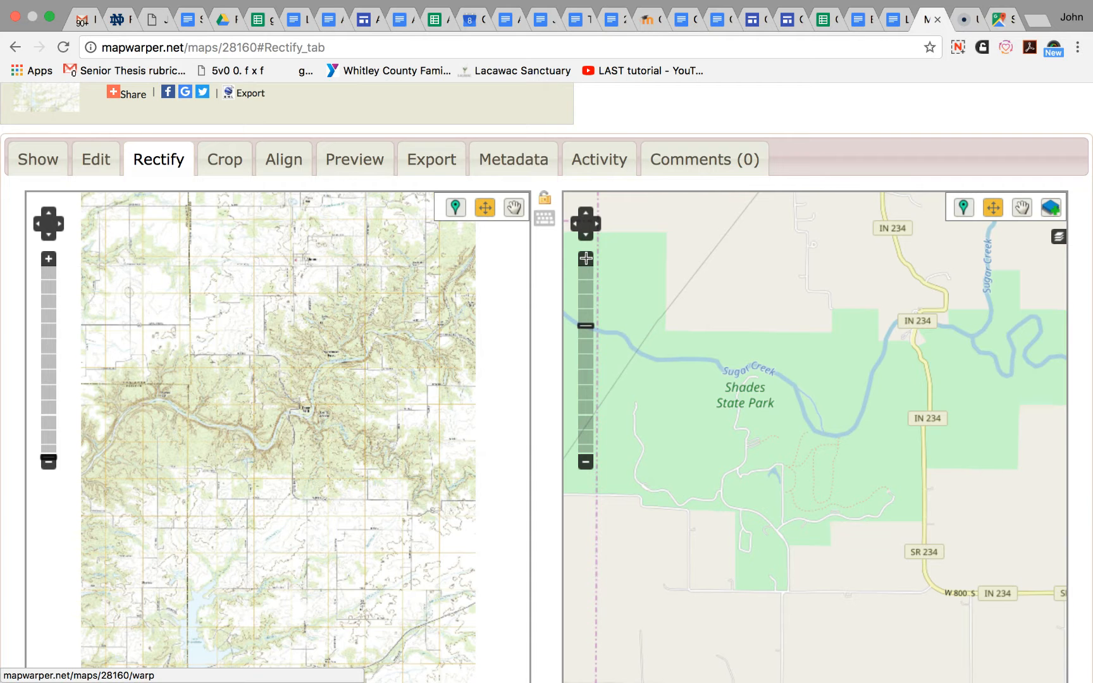
left_click(48, 260)
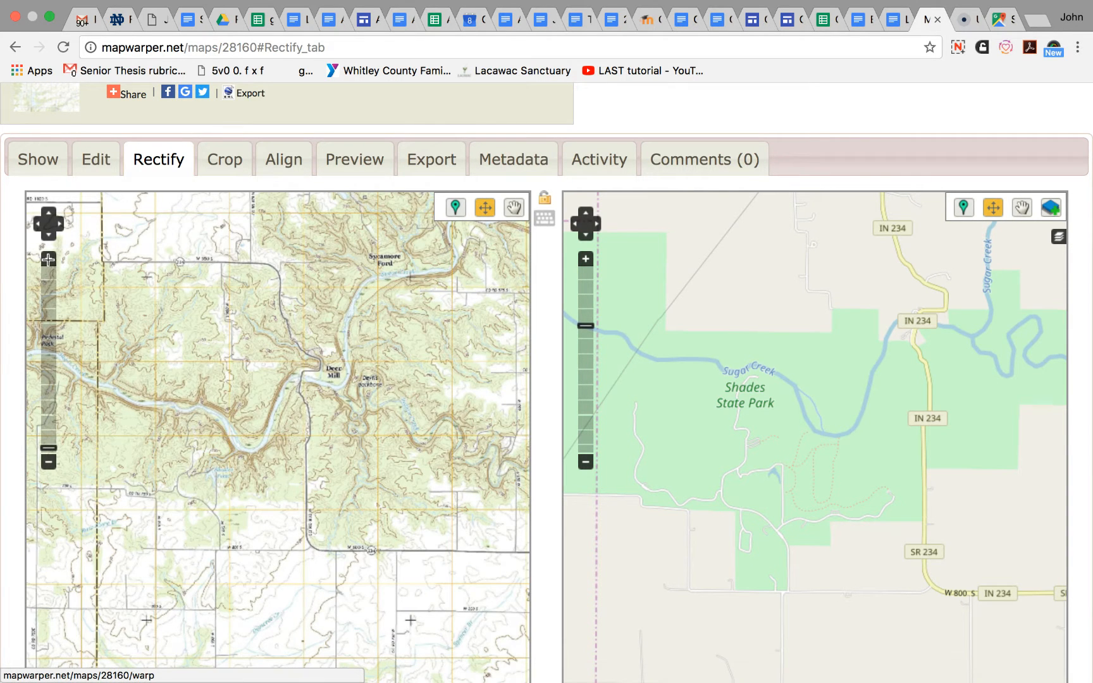
left_click(48, 259)
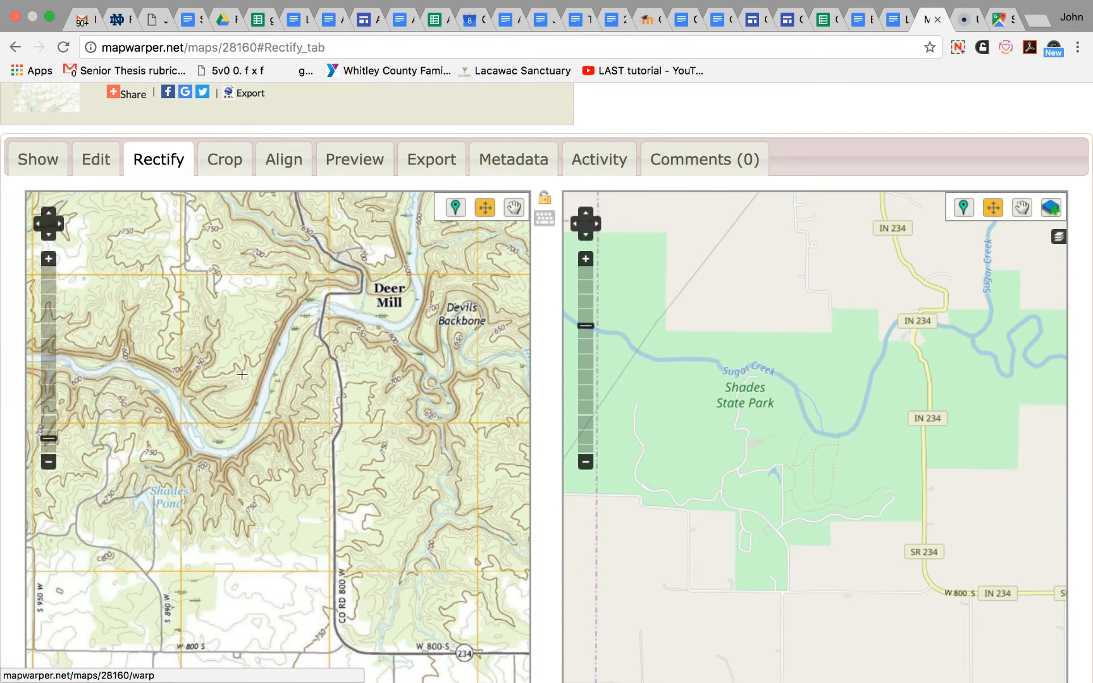
left_click_drag(215, 325, 277, 430)
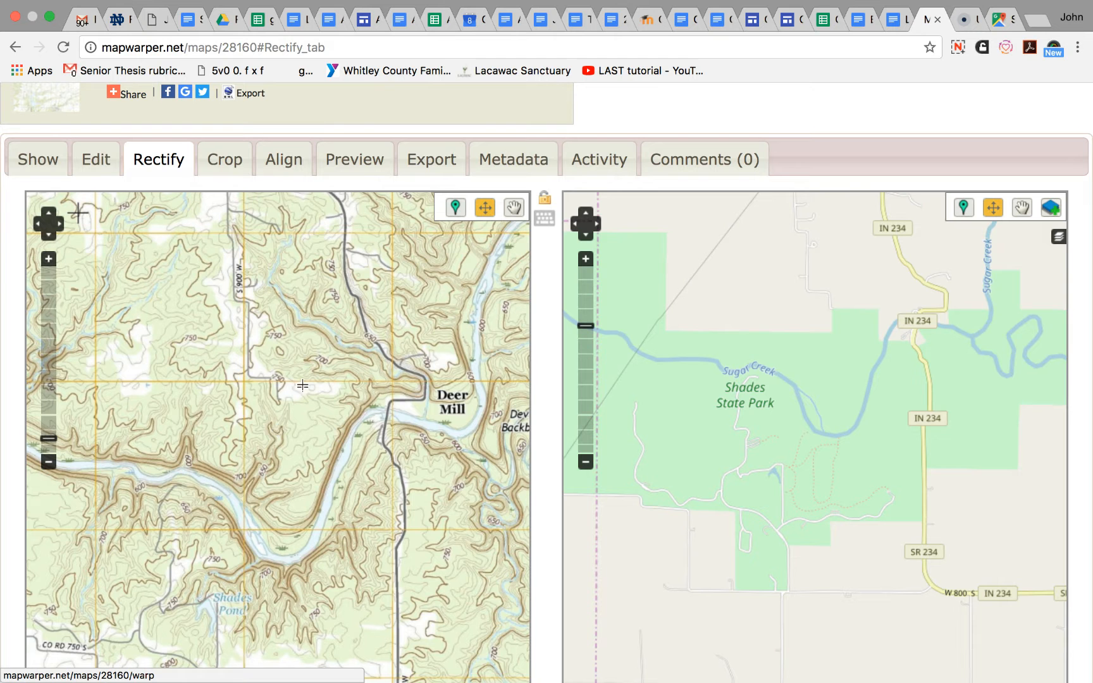
left_click(49, 462)
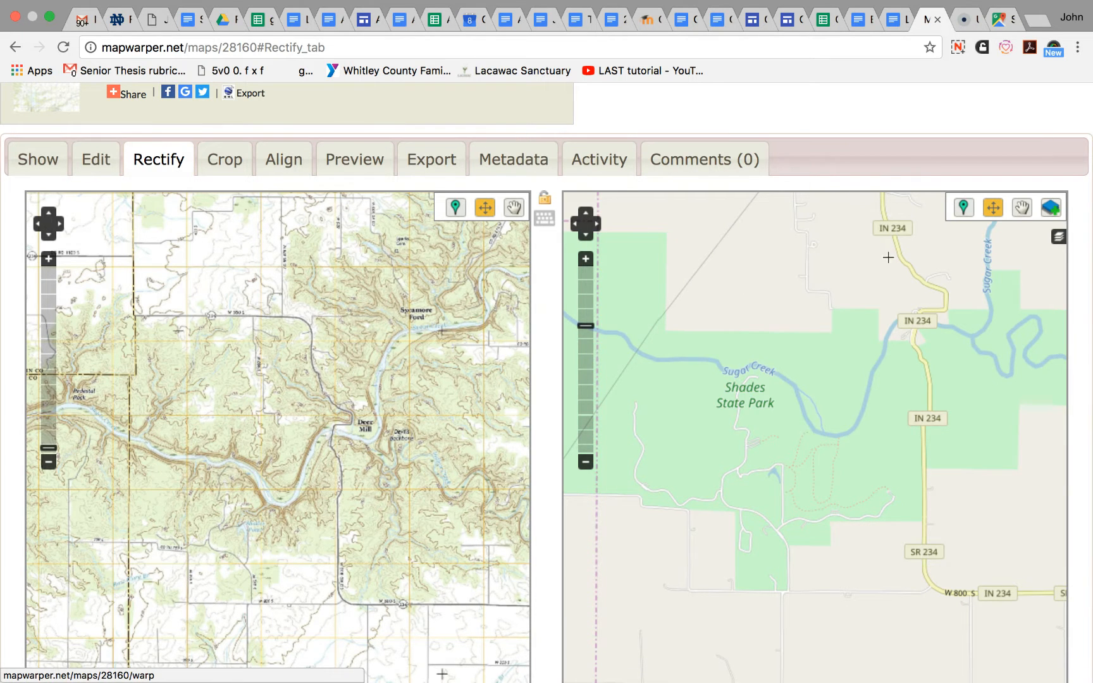
- Try Mapbox Satellite as the reference map's base layer and switch back to OpenStreetMap
left_click(1059, 237)
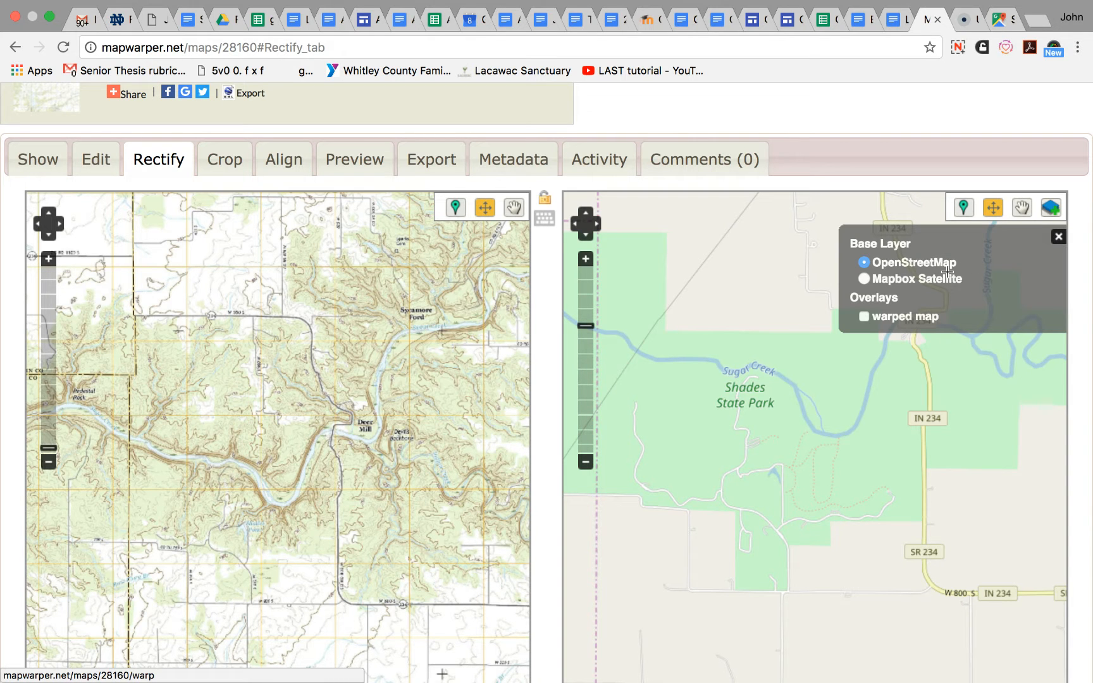
left_click(902, 281)
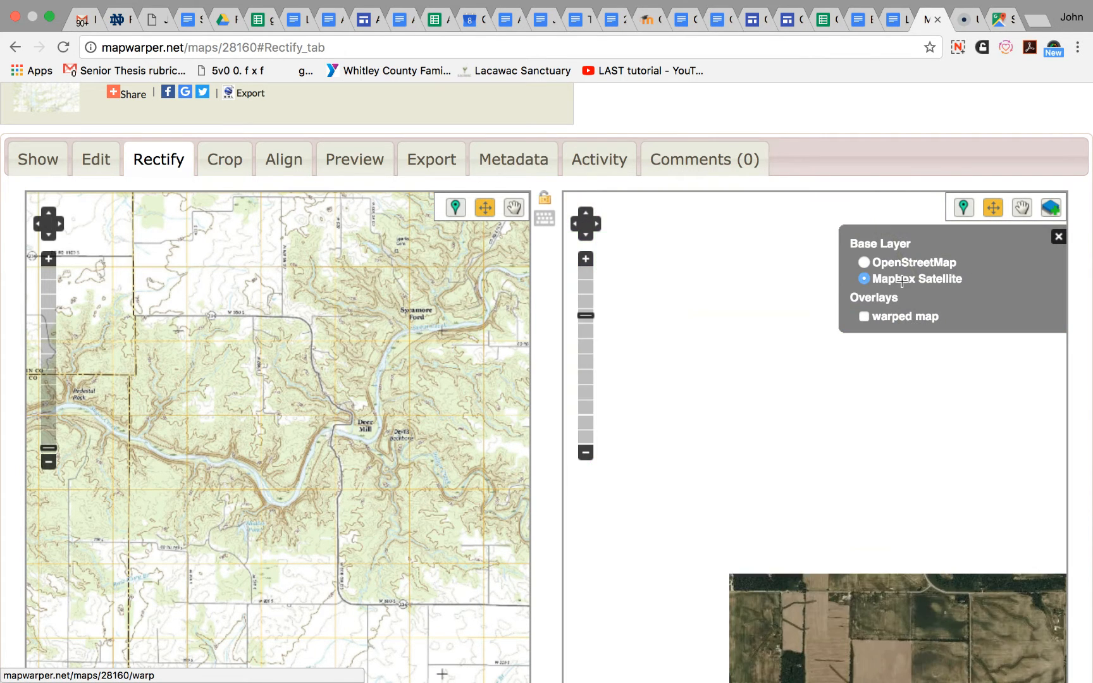
left_click(871, 261)
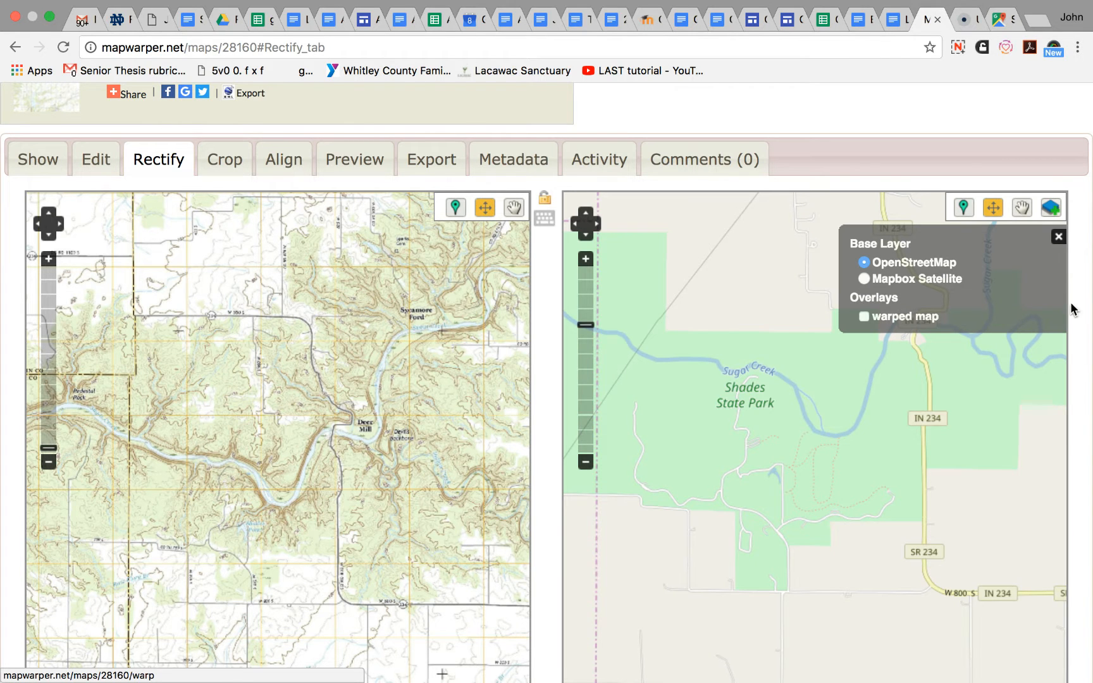
left_click(1059, 237)
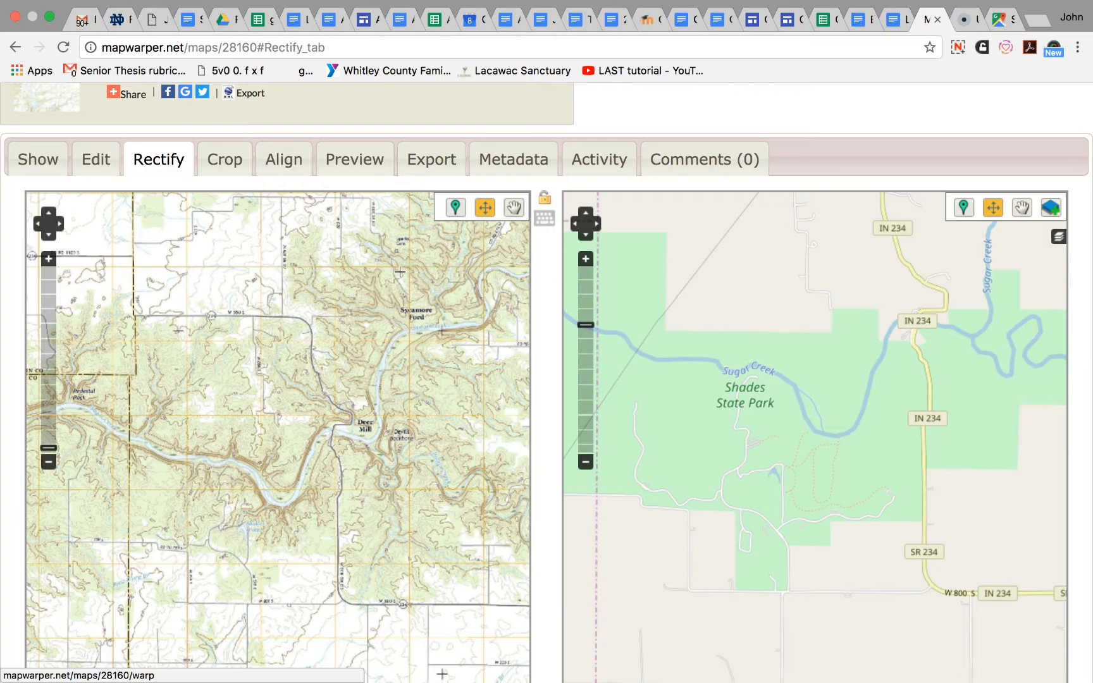
- Add a control point on both maps where CO RD 875 W meets W 550 S, northwest of Deer Mill
left_click(49, 259)
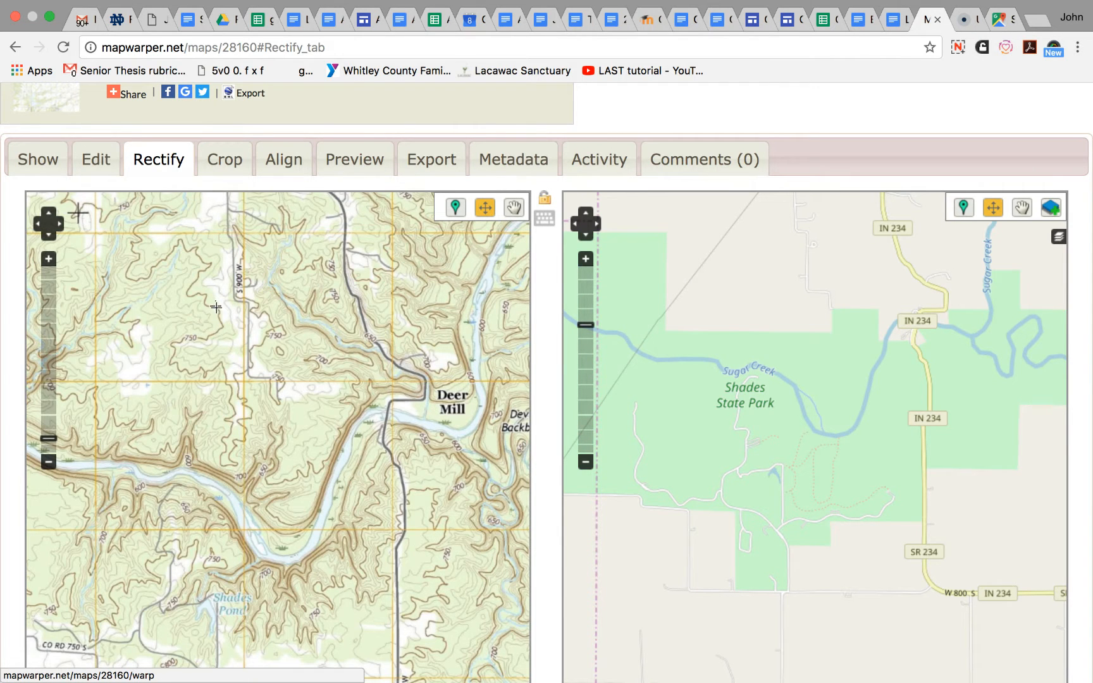
left_click_drag(202, 288, 247, 469)
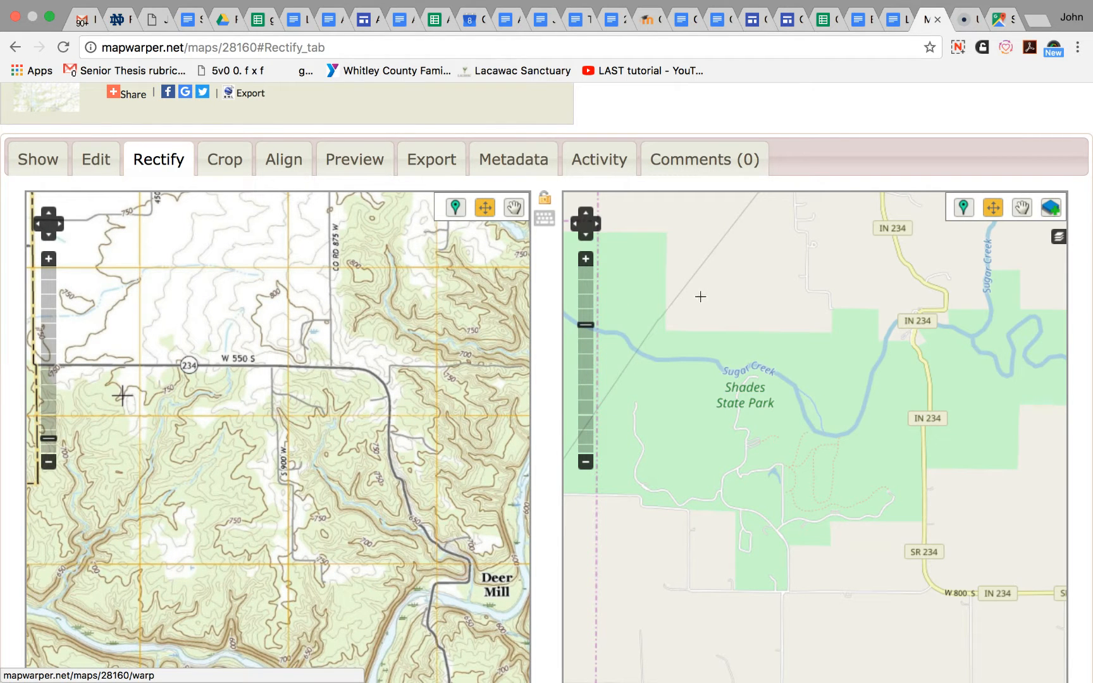
left_click_drag(692, 285, 785, 449)
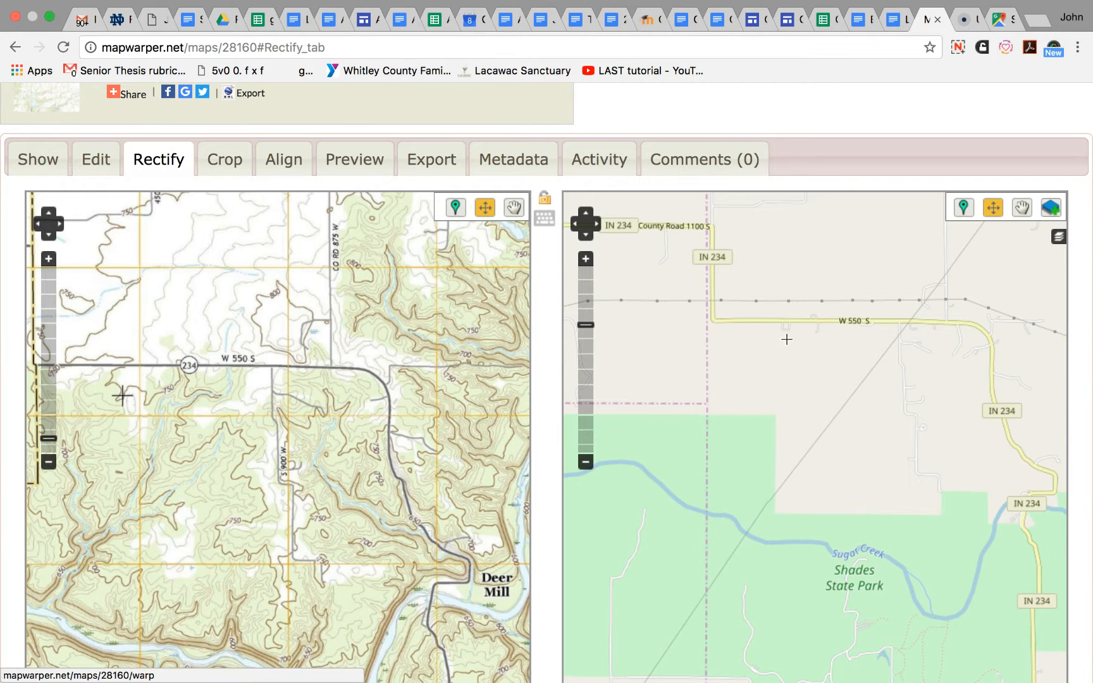
left_click_drag(122, 395, 146, 368)
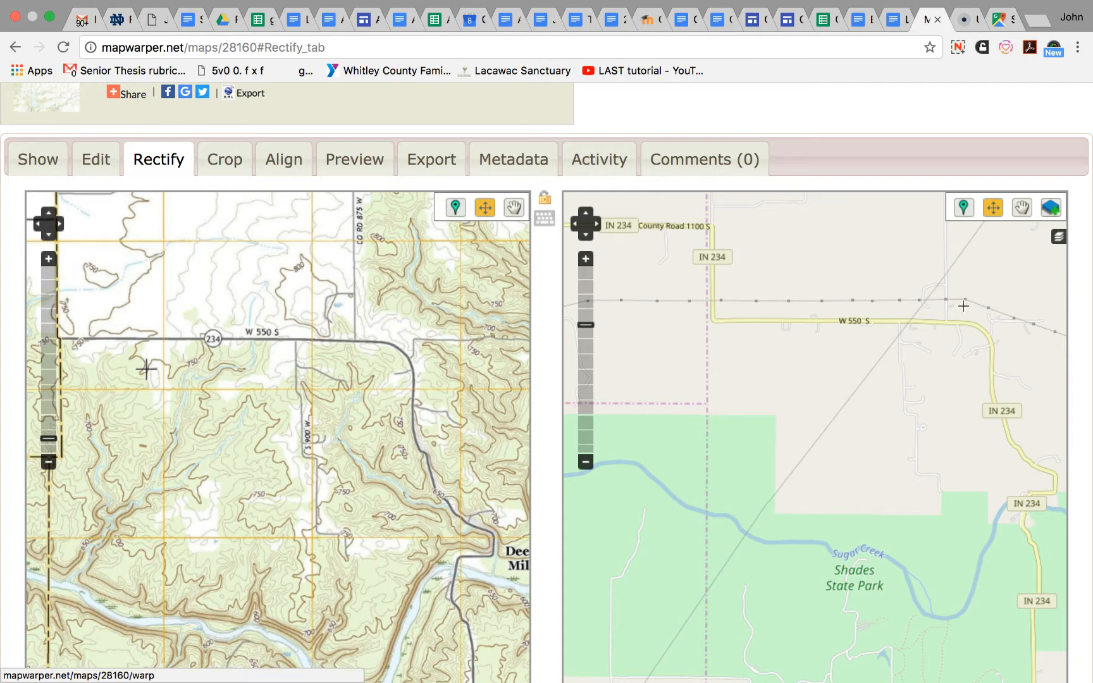
left_click(453, 209)
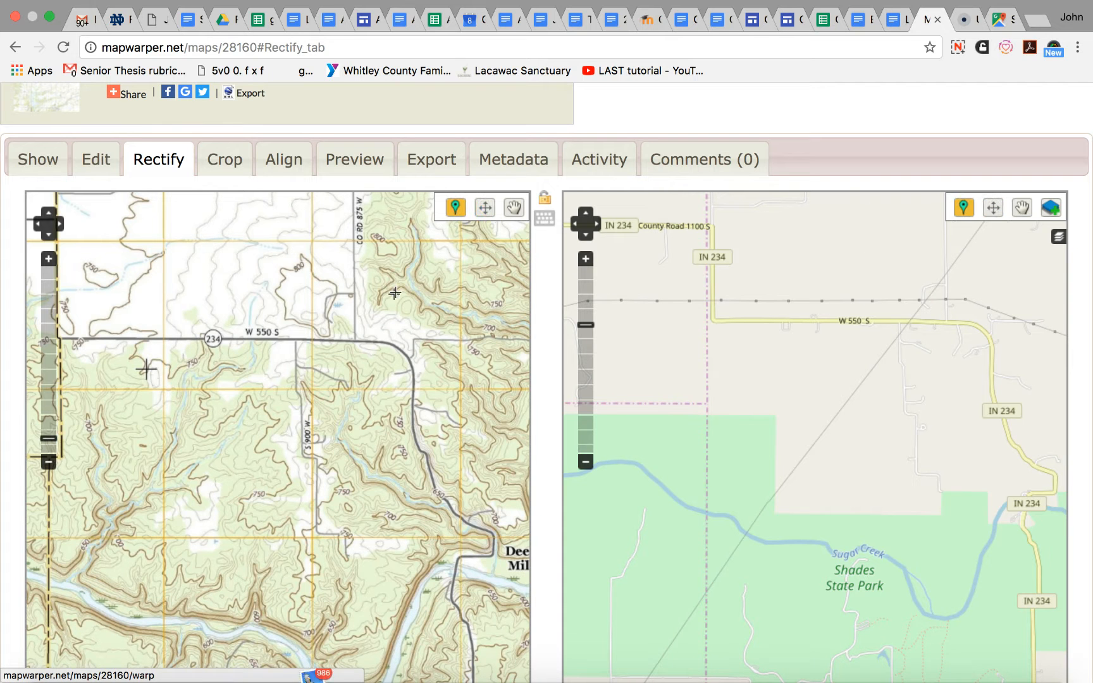
left_click(356, 340)
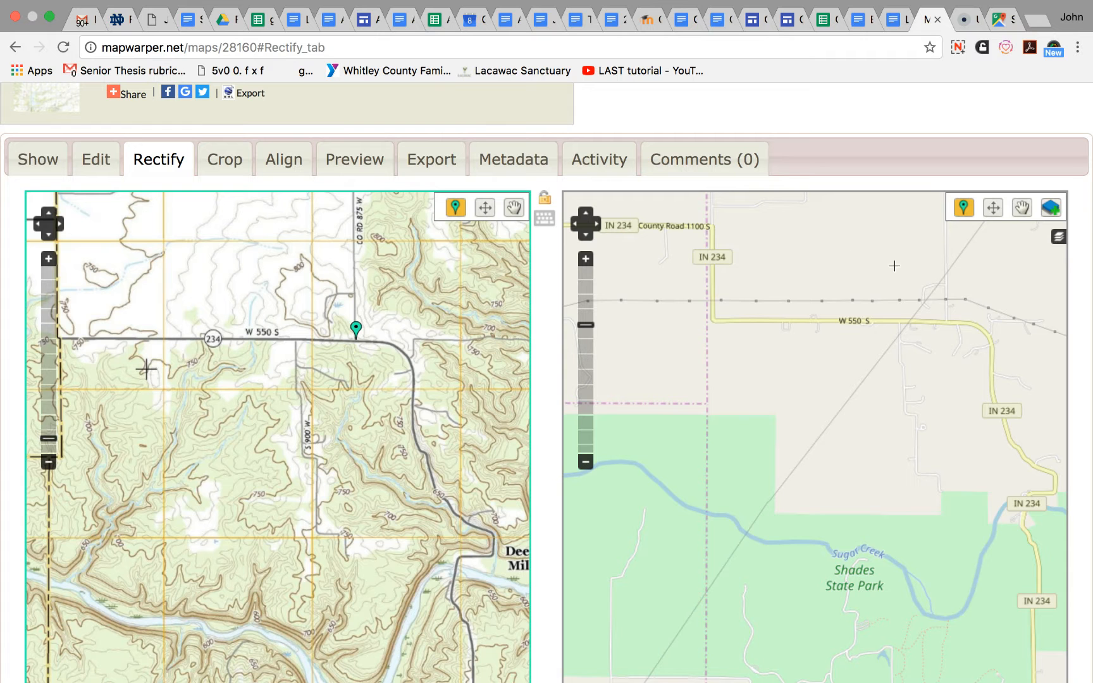
left_click(947, 322)
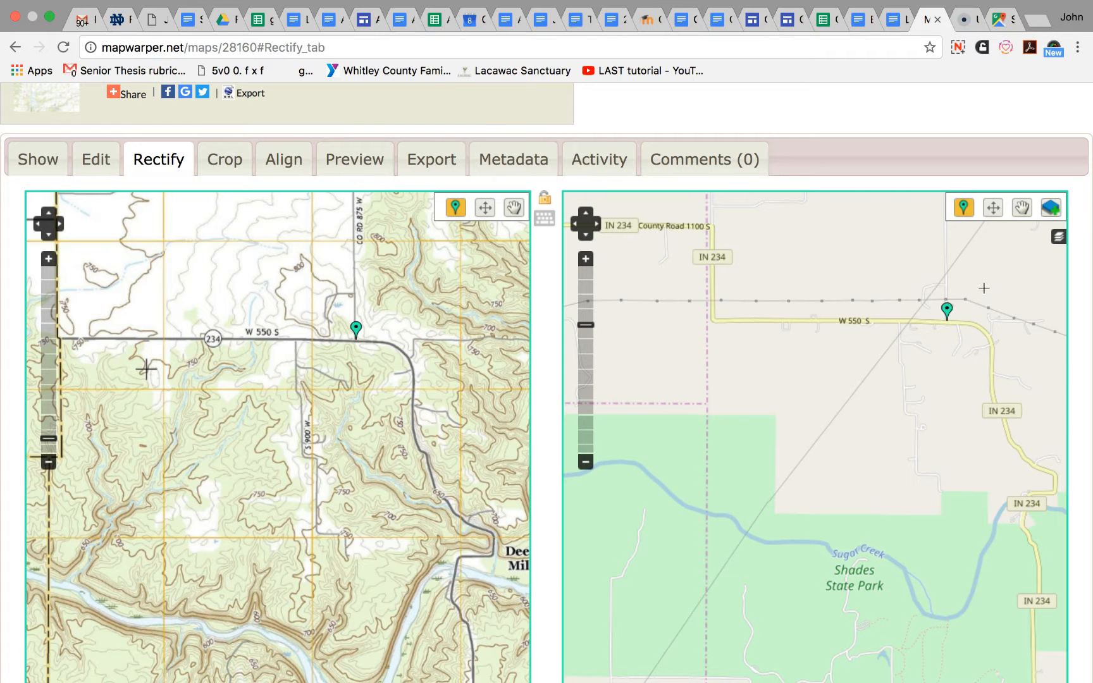
scroll(1089, 301, "down", 5)
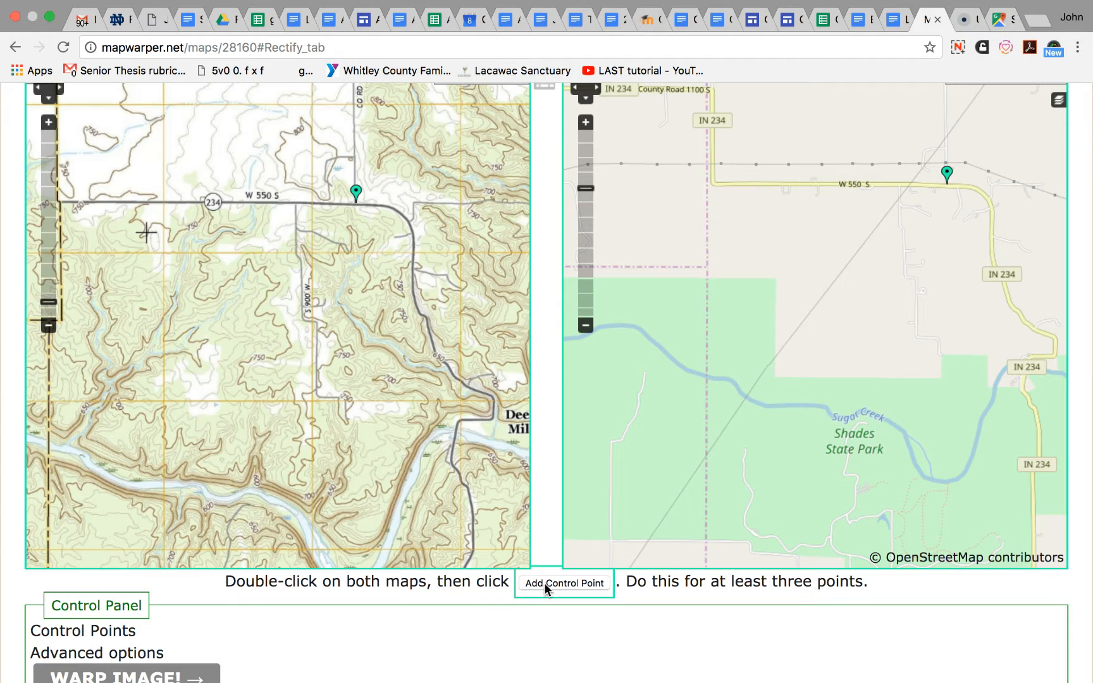
left_click(545, 583)
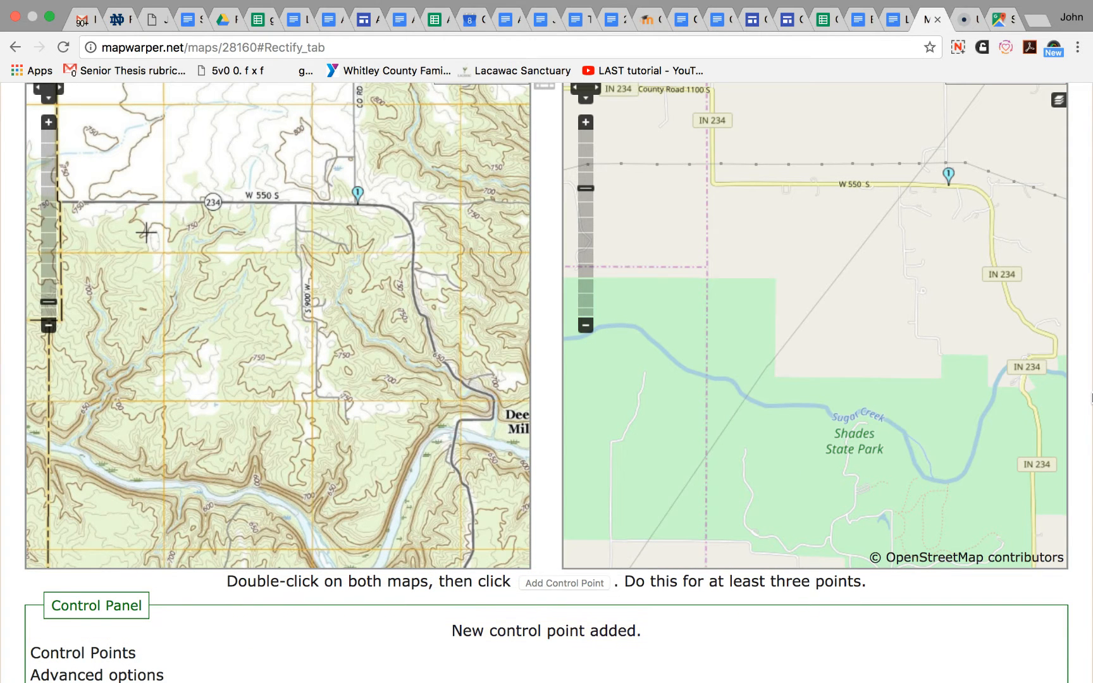
- Add a second control point on both maps where S 890 W meets W 800 S, south of Shades Pond
scroll(1083, 409, "up", 4)
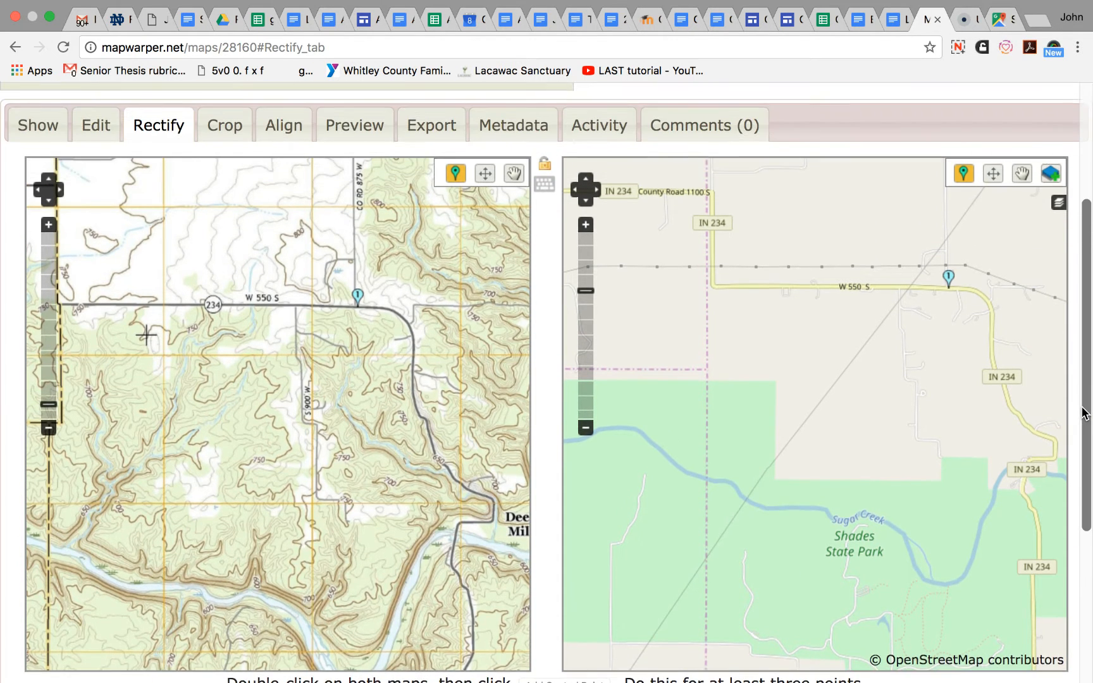
scroll(1085, 412, "up", 1)
double_click(314, 570)
left_click_drag(315, 571, 344, 312)
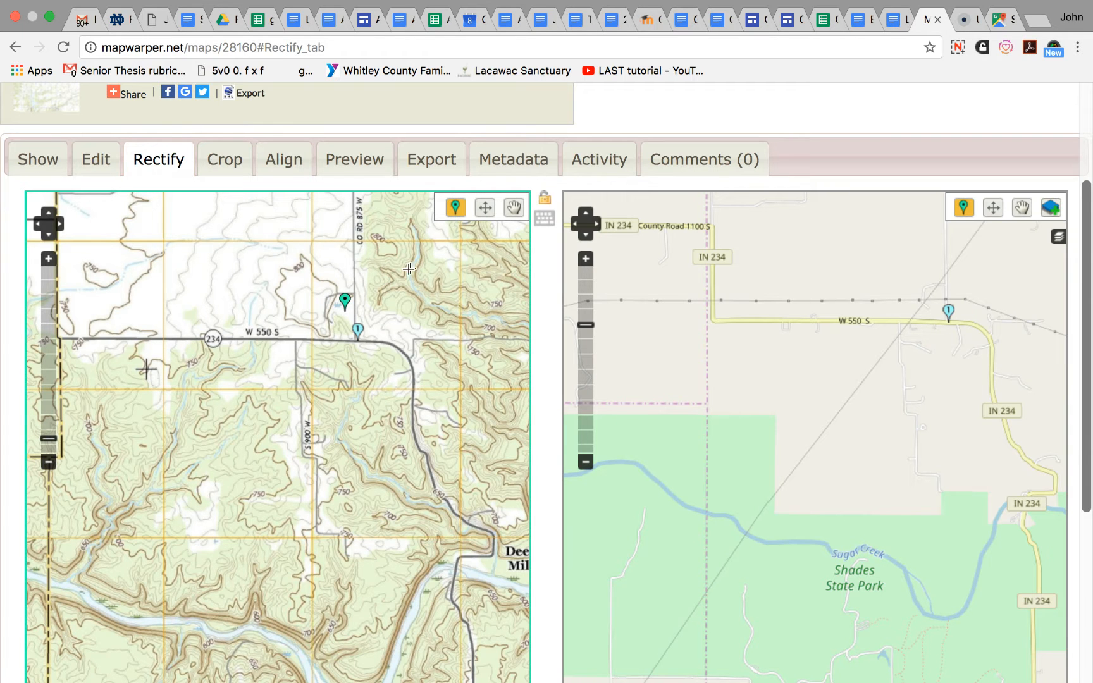
left_click(485, 213)
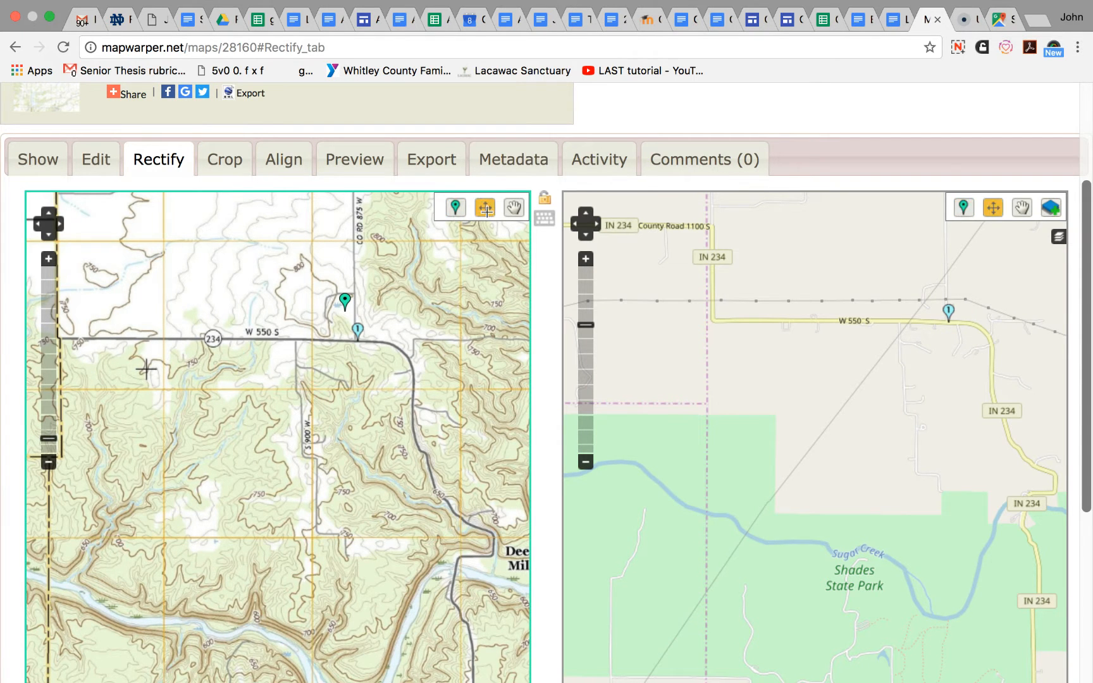
left_click_drag(344, 493, 345, 346)
left_click_drag(319, 566, 330, 333)
left_click_drag(322, 539, 313, 514)
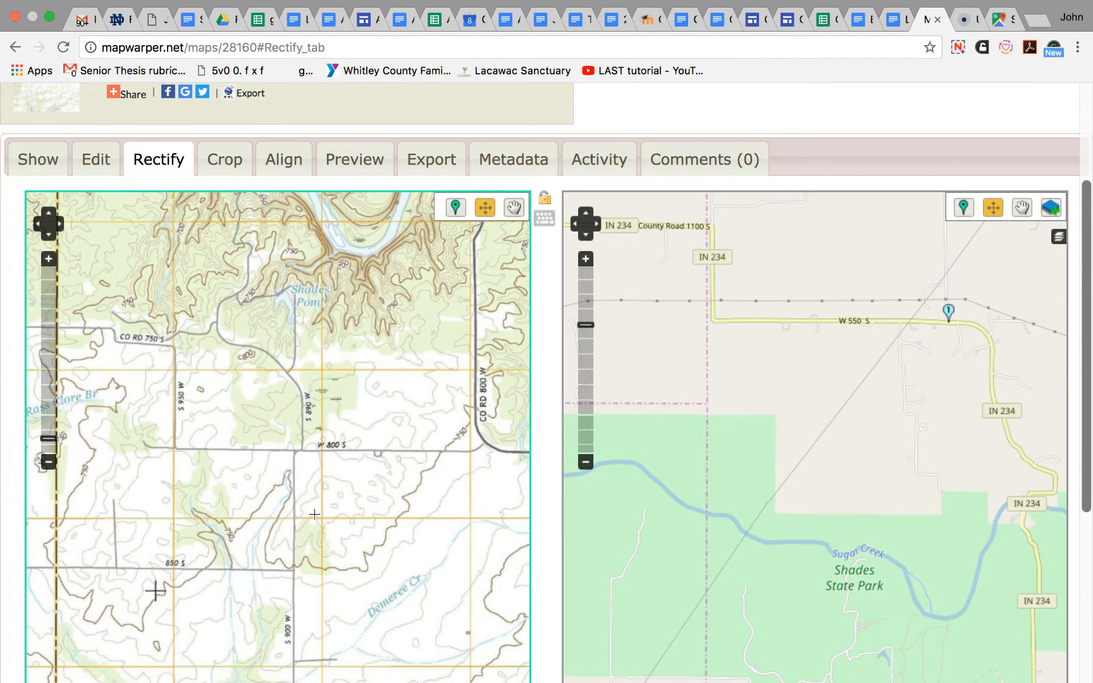
left_click_drag(815, 519, 814, 332)
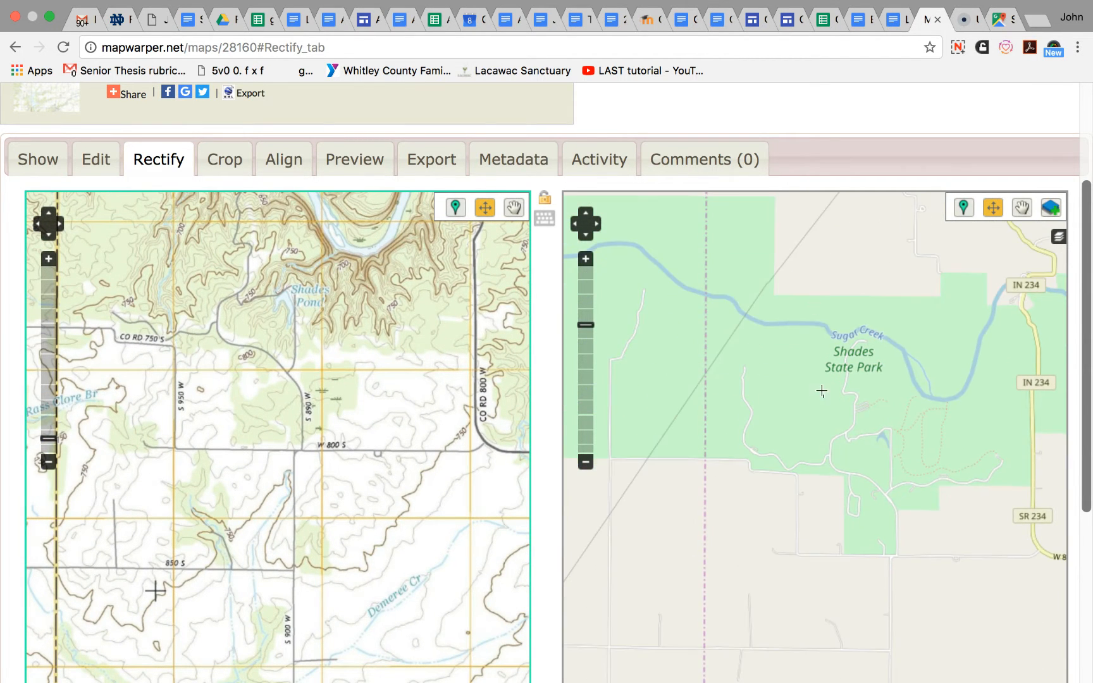
left_click_drag(830, 509, 827, 443)
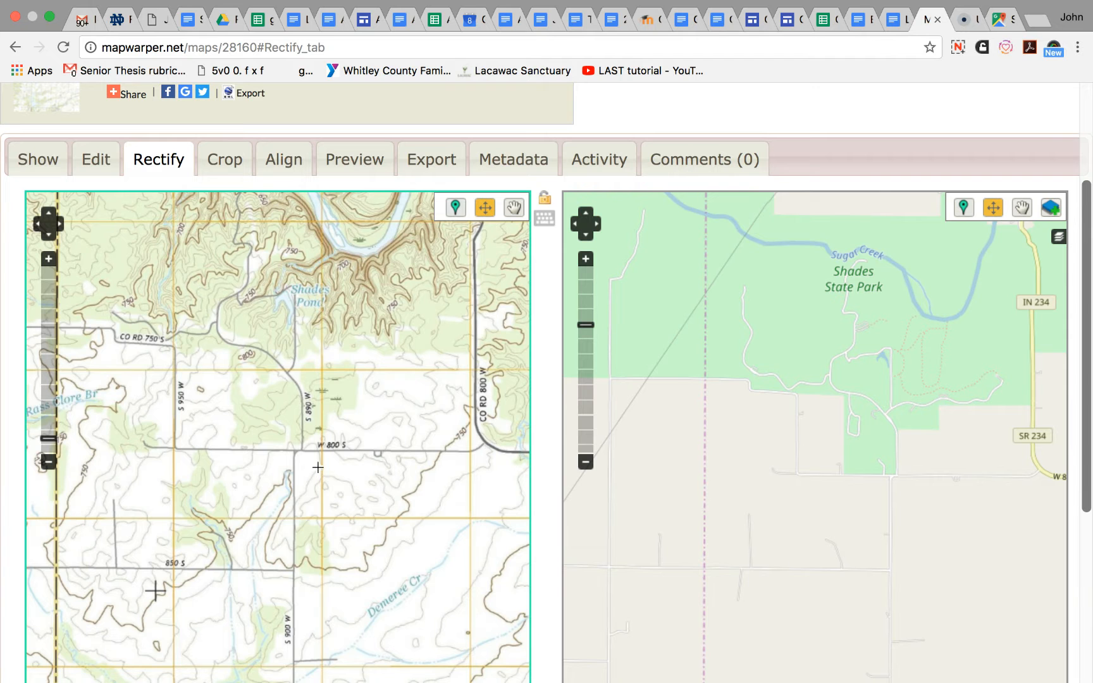
left_click(455, 207)
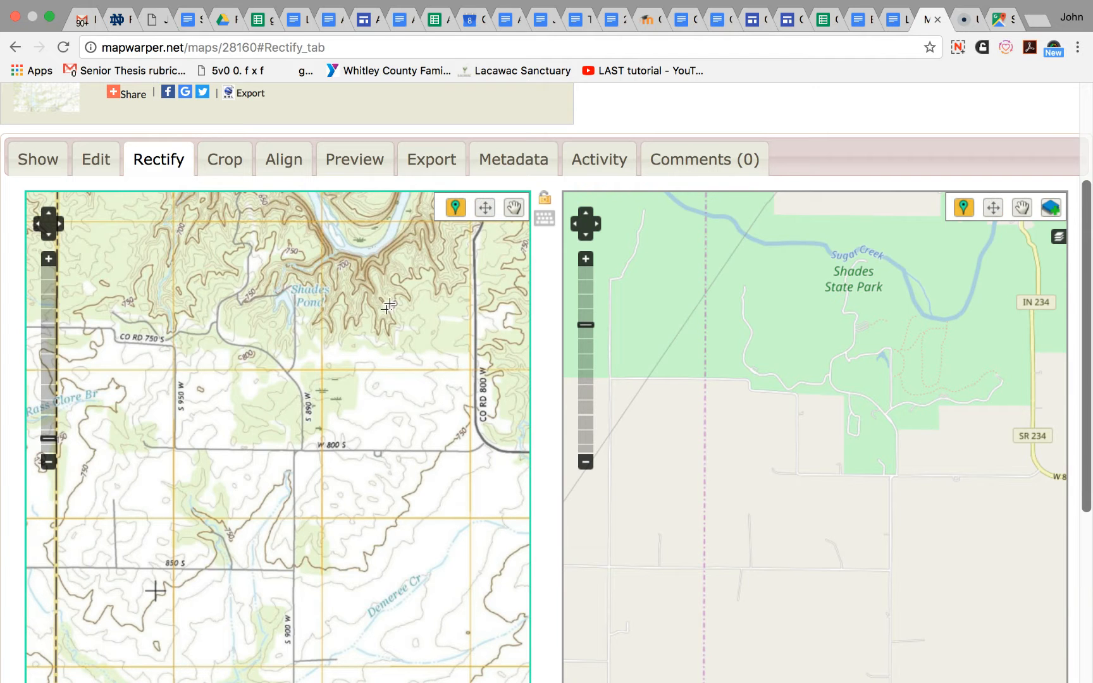
left_click(301, 450)
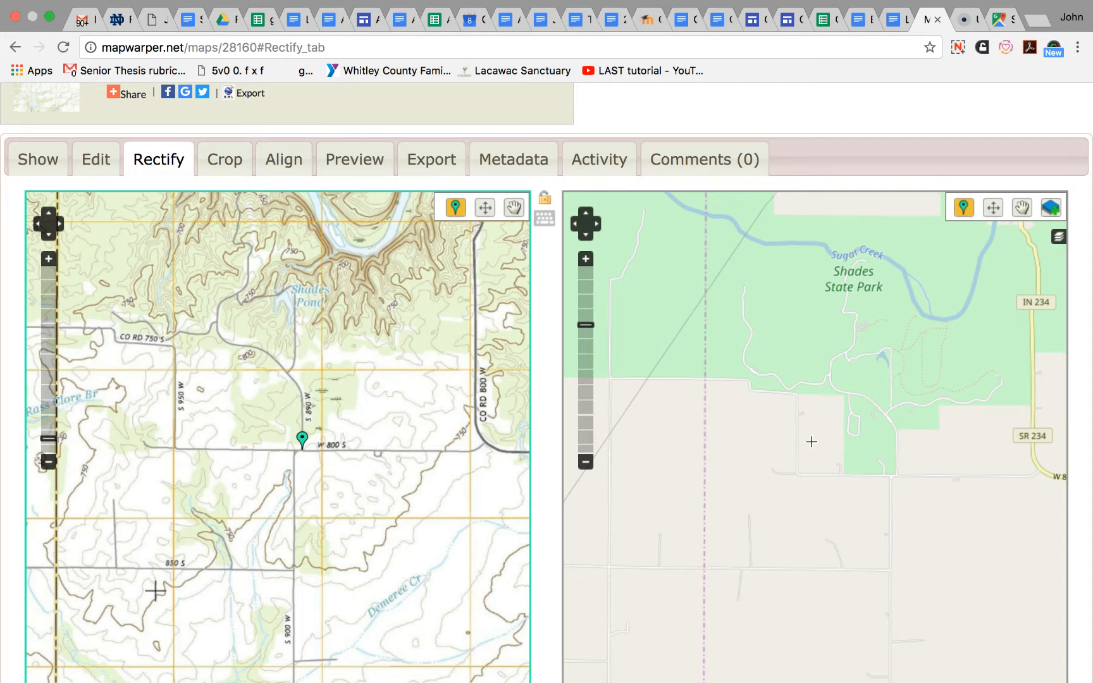
left_click(896, 474)
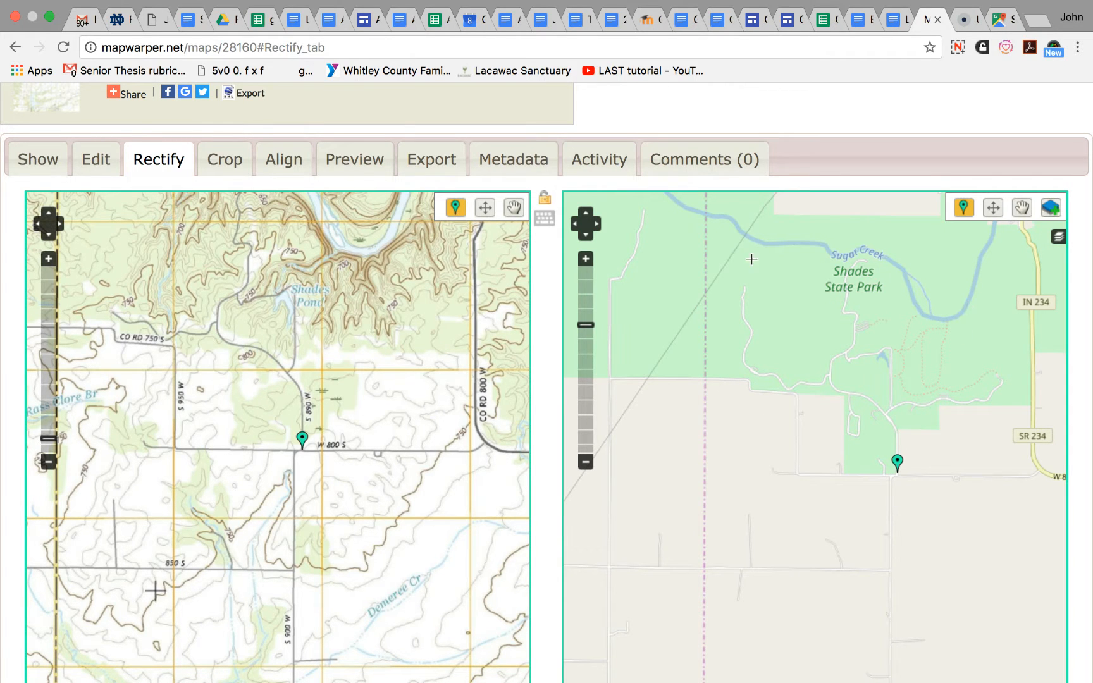
scroll(1076, 319, "down", 2)
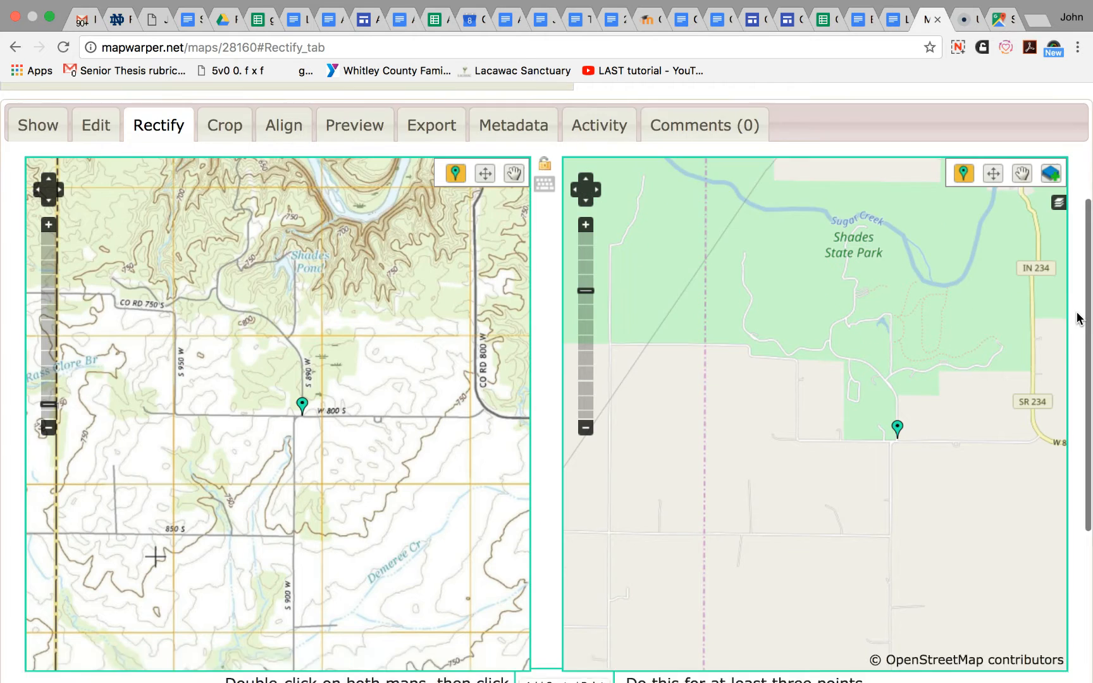
scroll(1077, 318, "down", 4)
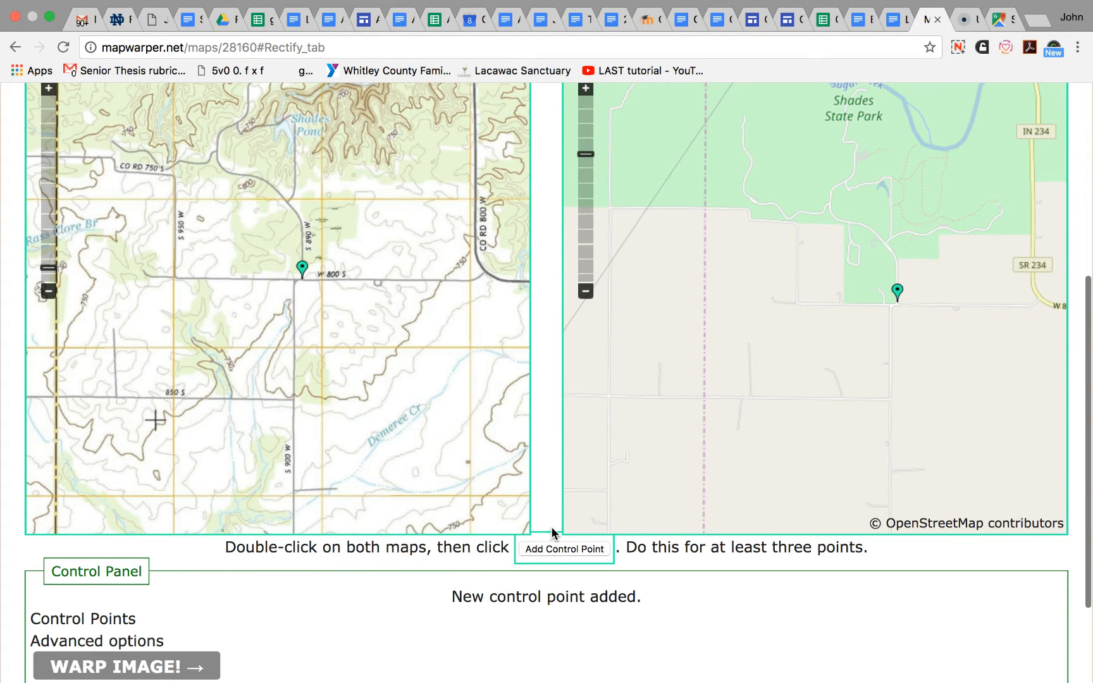
left_click(556, 548)
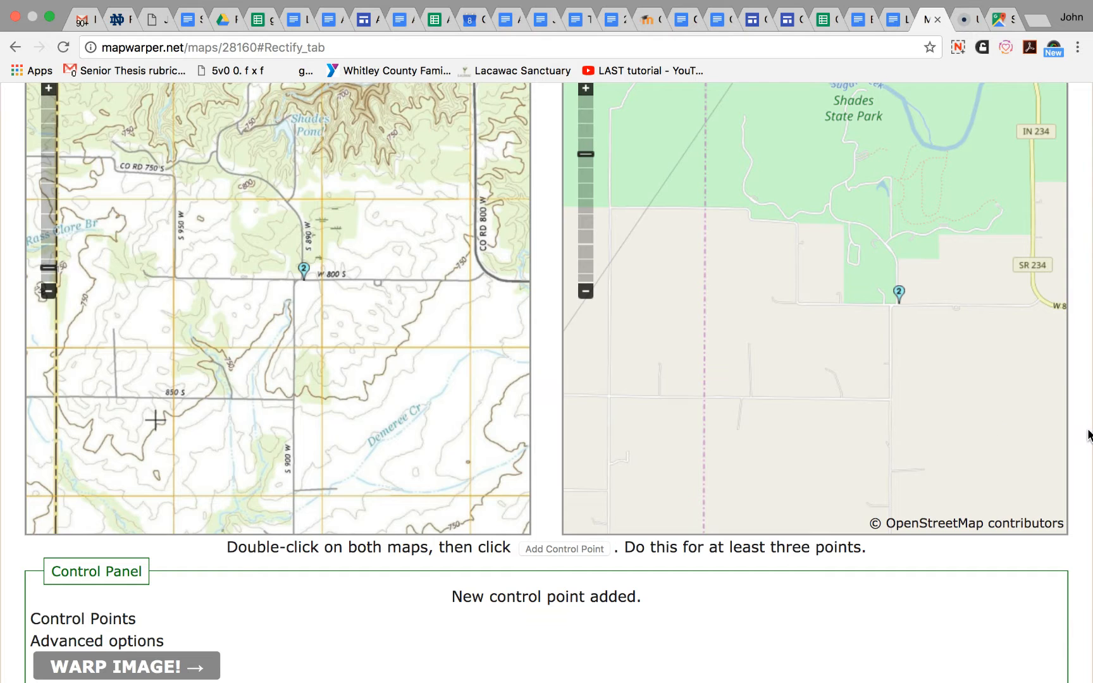
- Place a marker on the topo map at the corner where W 800 S (route 234) turns south, east of CO RD 750 W
scroll(1079, 423, "up", 5)
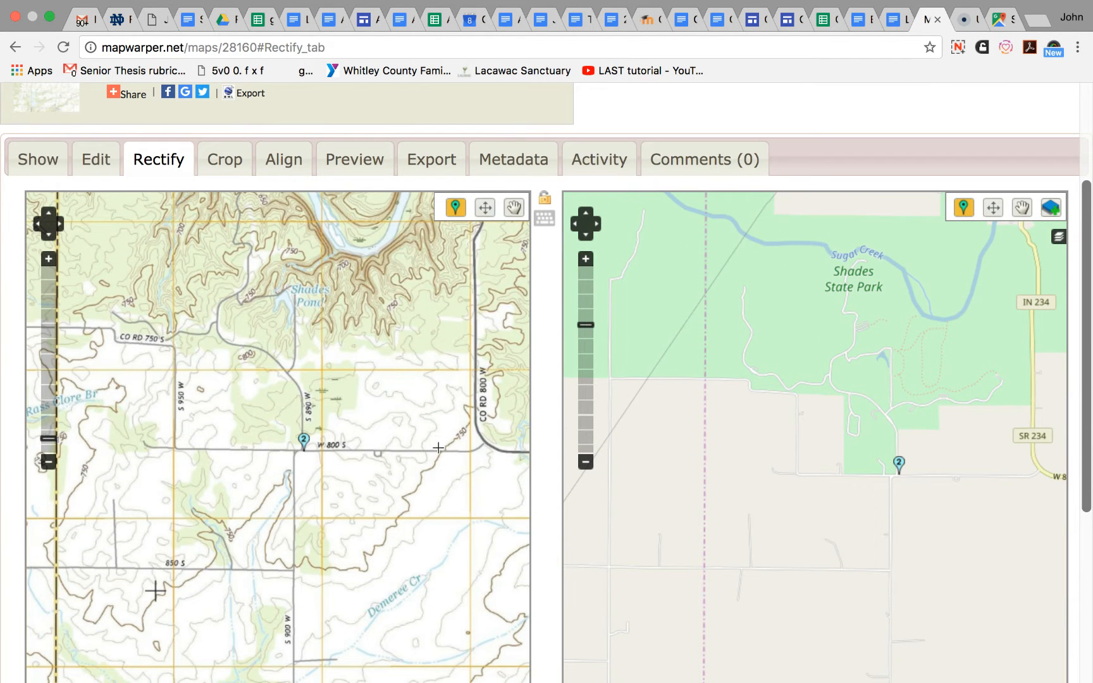
left_click(219, 485)
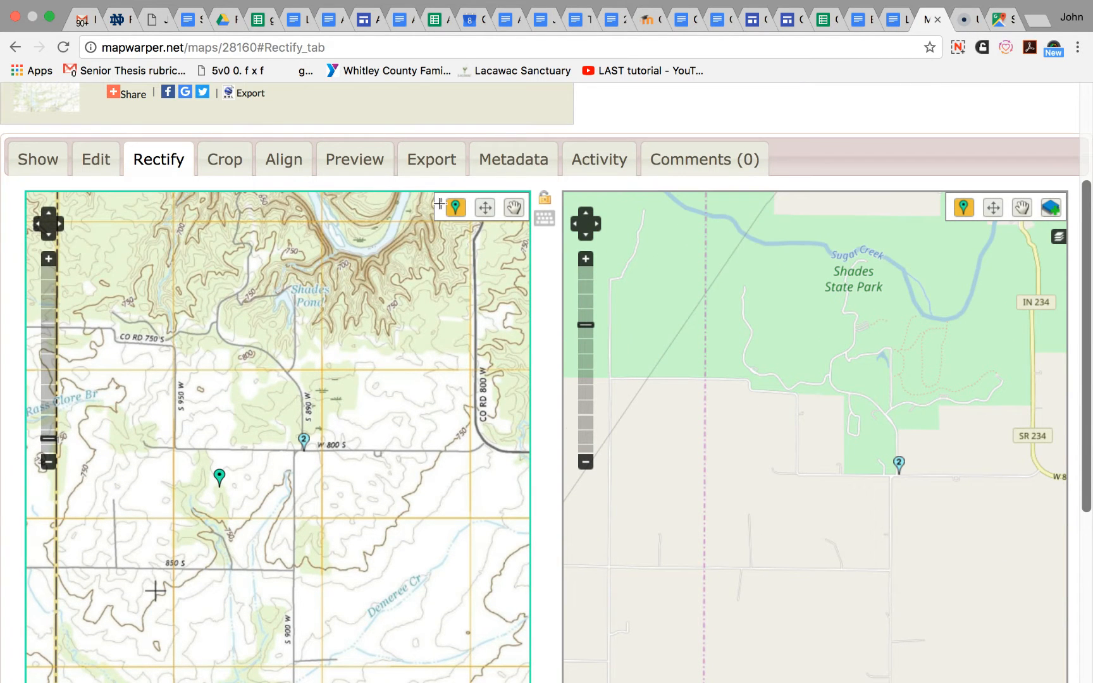
left_click(489, 212)
left_click_drag(472, 346, 298, 342)
left_click_drag(430, 392, 236, 417)
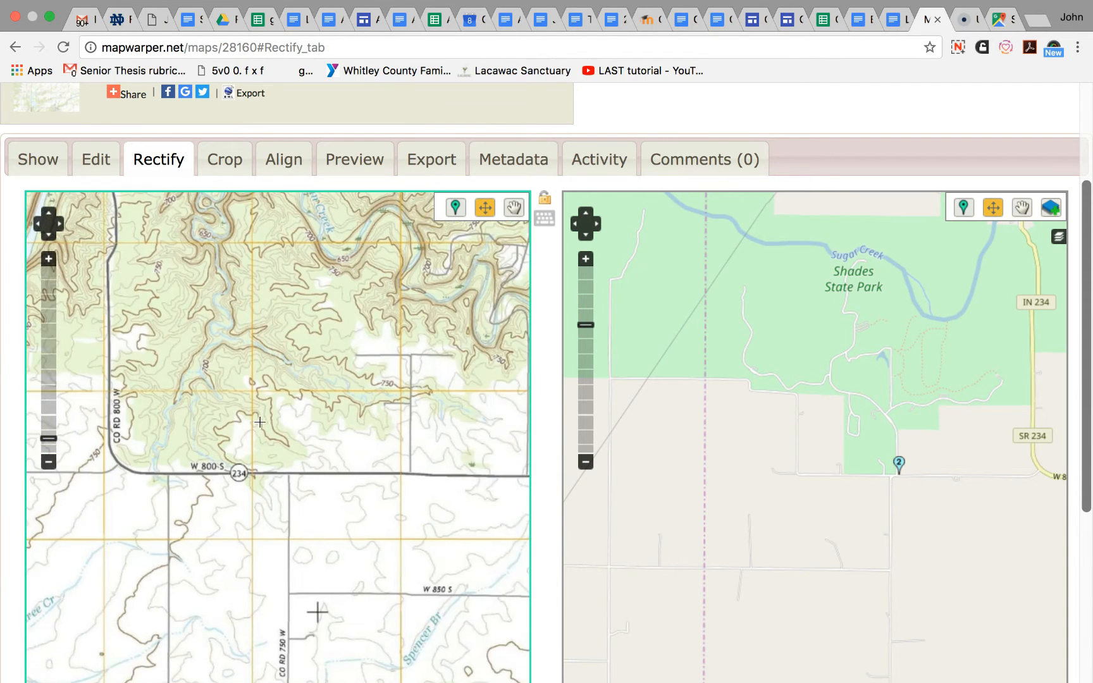
left_click_drag(419, 439, 292, 435)
left_click_drag(357, 452, 304, 430)
left_click(455, 206)
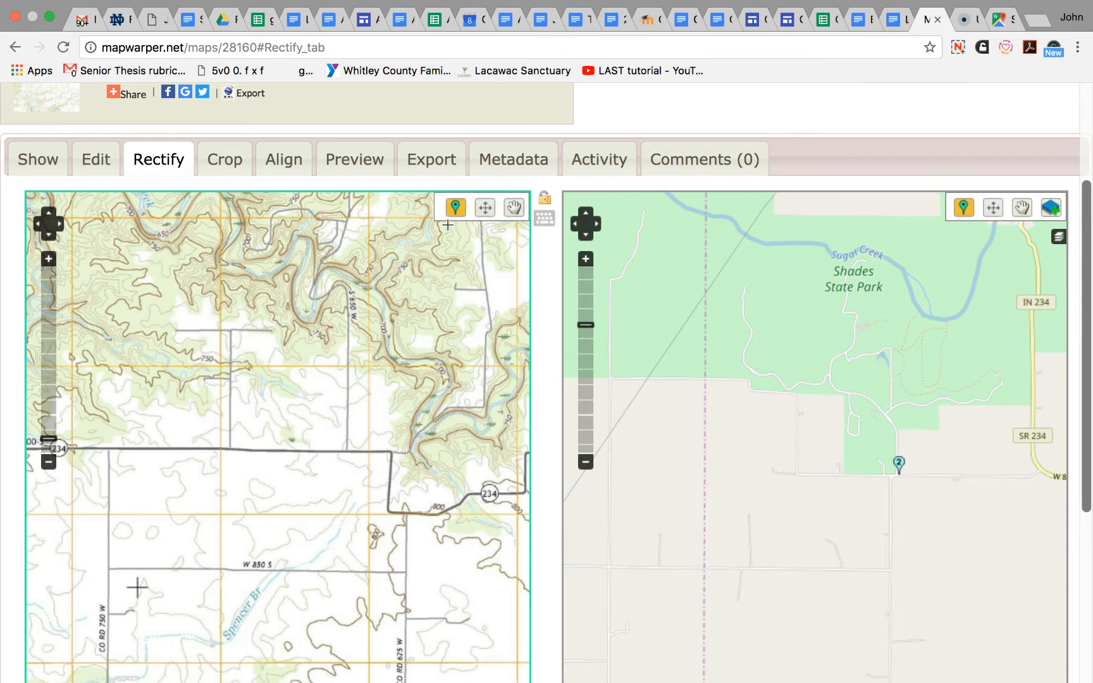
left_click(391, 451)
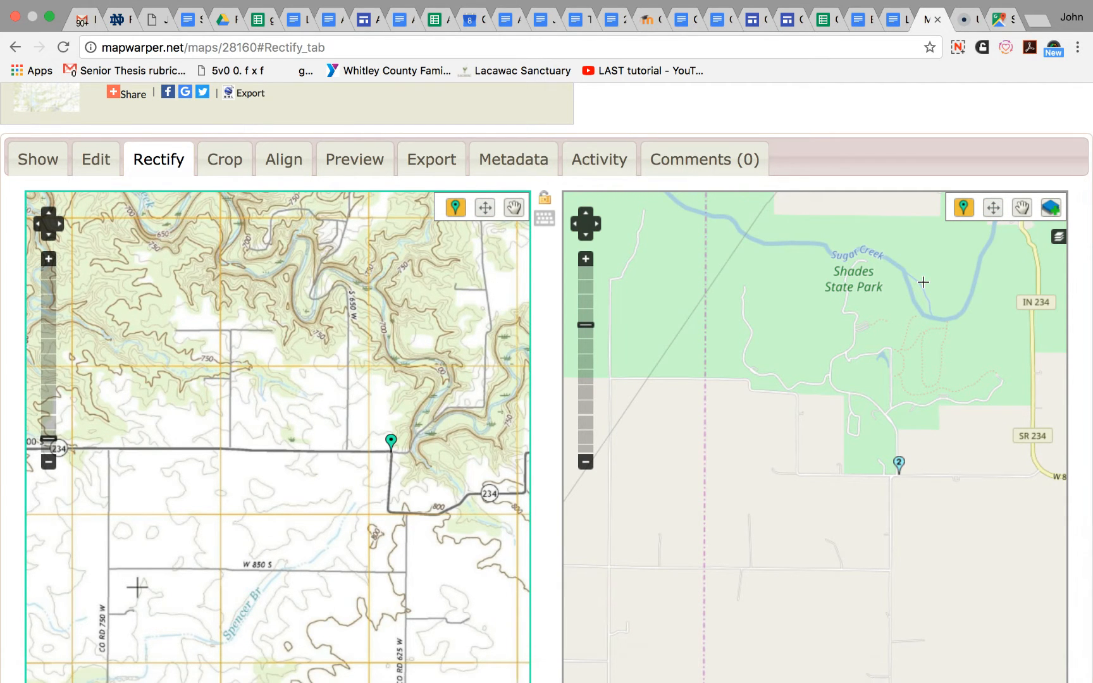
- Place the matching marker on the OpenStreetMap reference map where W 800 S turns south, west of the IN 234 label
left_click(993, 207)
left_click_drag(966, 496, 678, 524)
left_click_drag(885, 510, 713, 502)
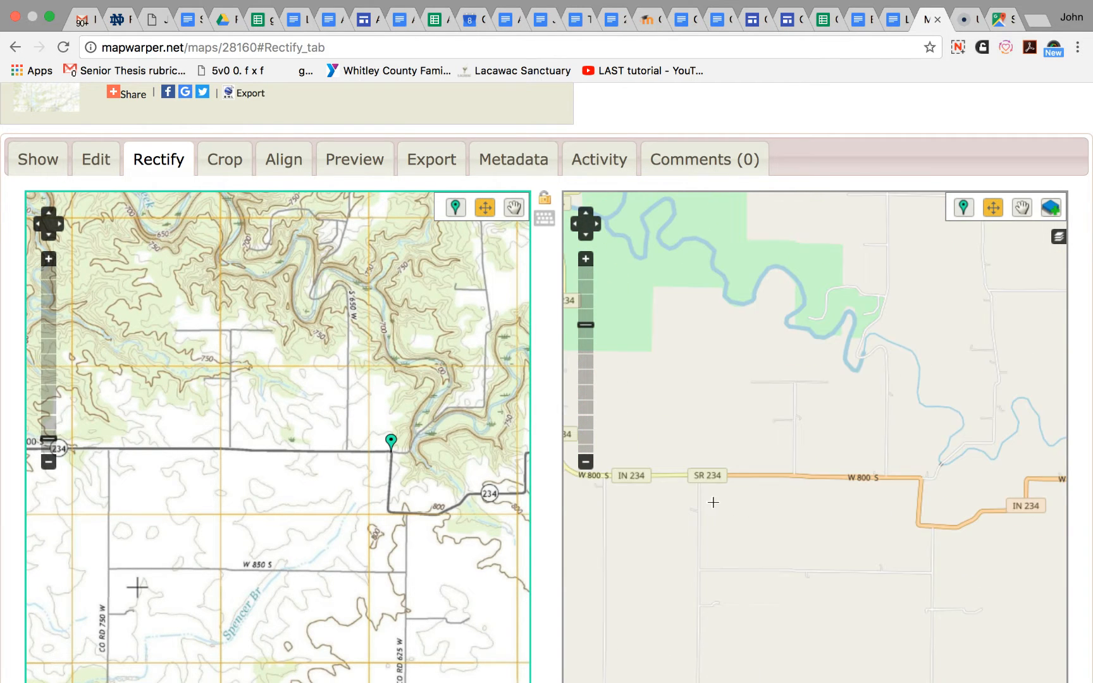
left_click_drag(895, 510, 792, 499)
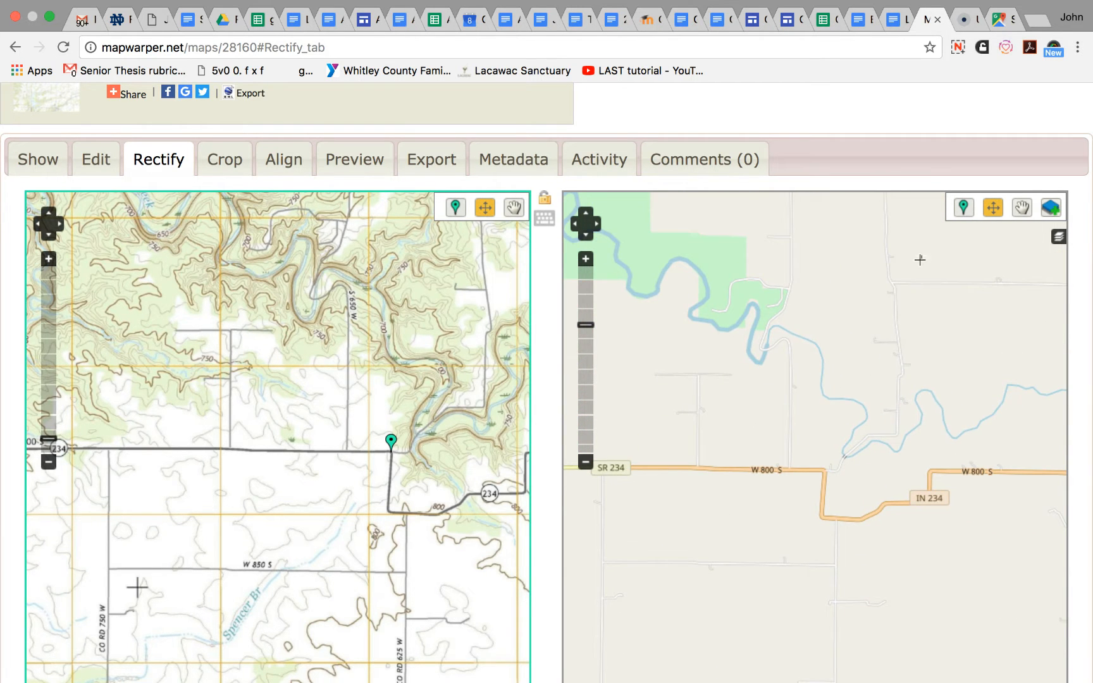
left_click(963, 207)
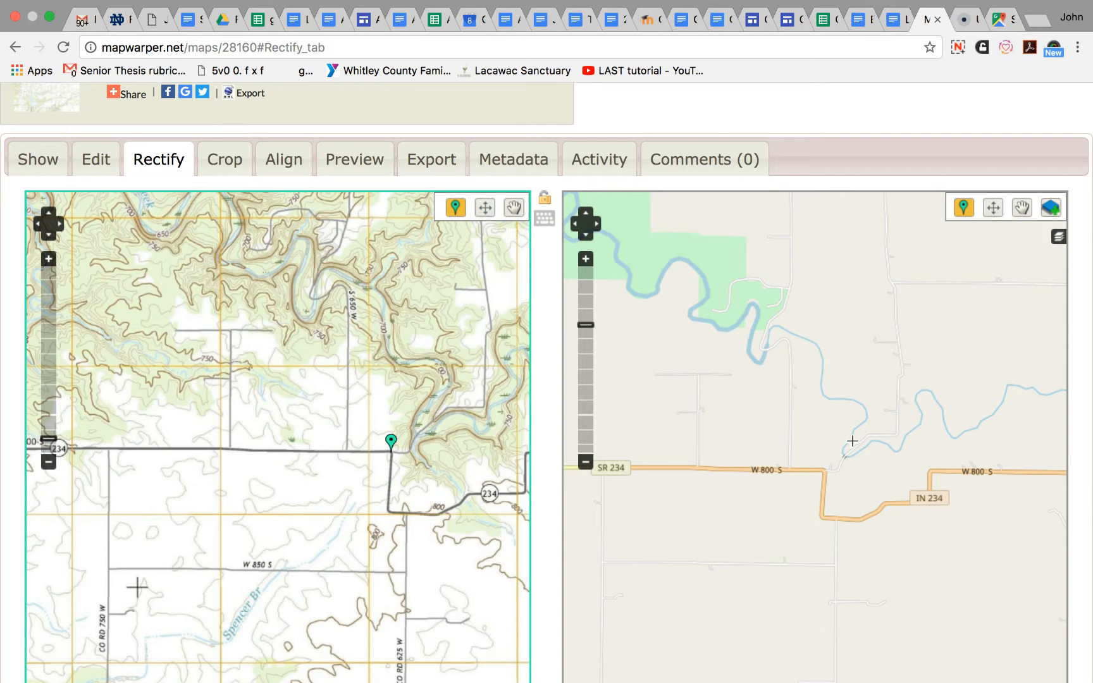
left_click(825, 469)
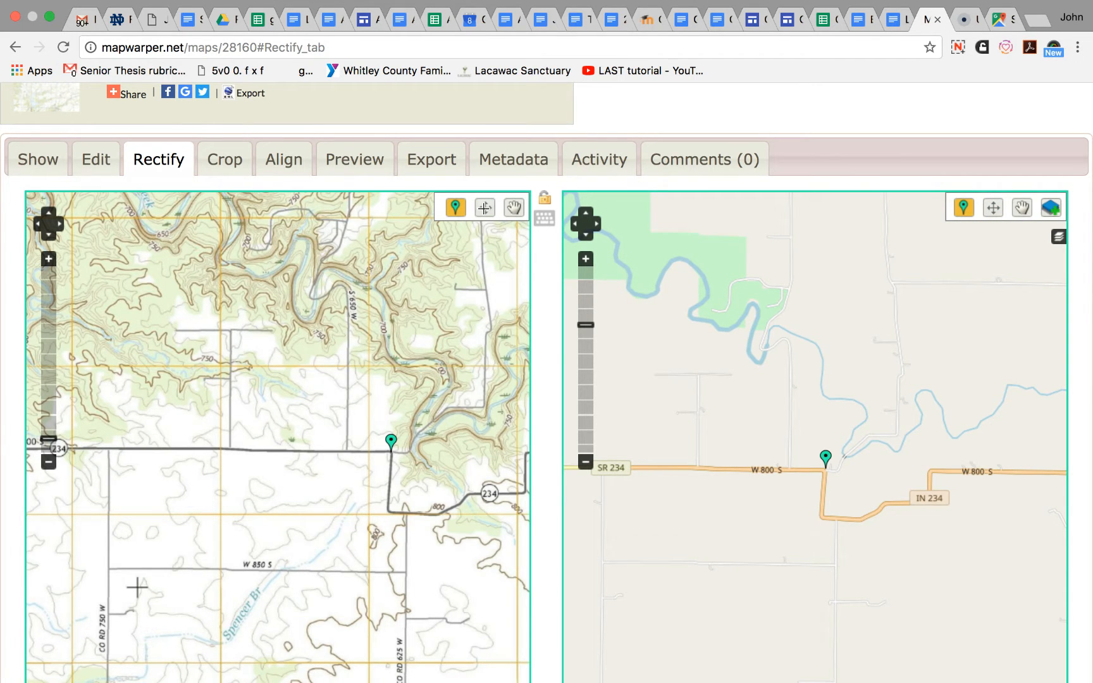
- Add a third control point on both maps where CO RD 575 S meets 650 W, southeast of Sycamore Ford
left_click(485, 207)
left_click_drag(466, 294, 441, 508)
left_click_drag(393, 315, 415, 435)
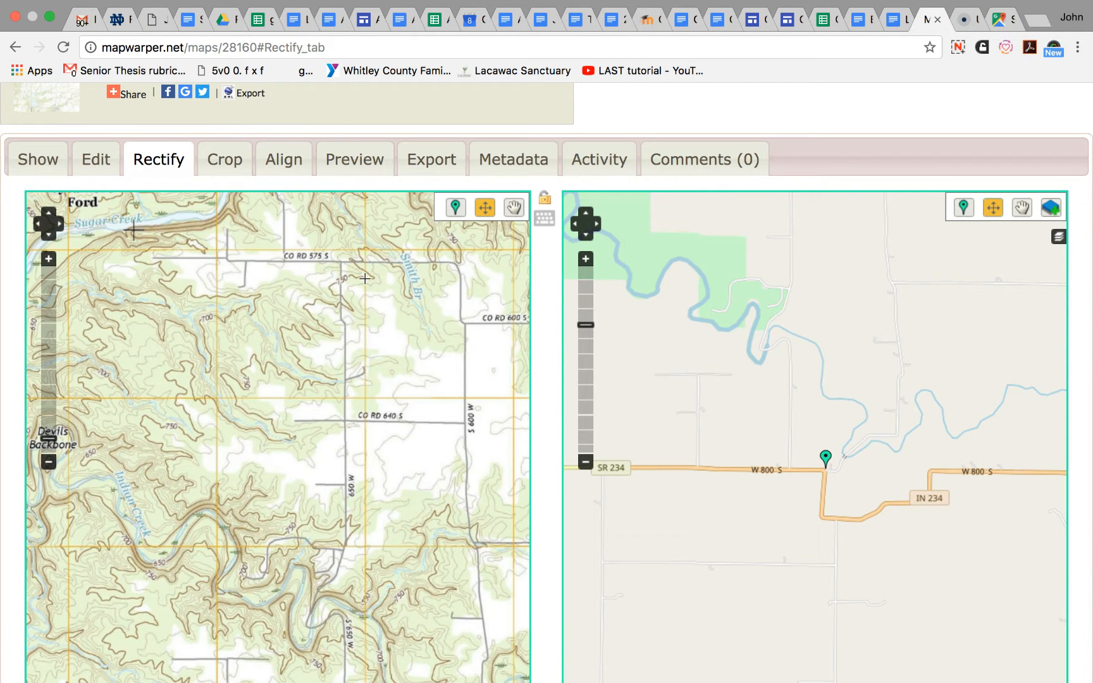
left_click(455, 208)
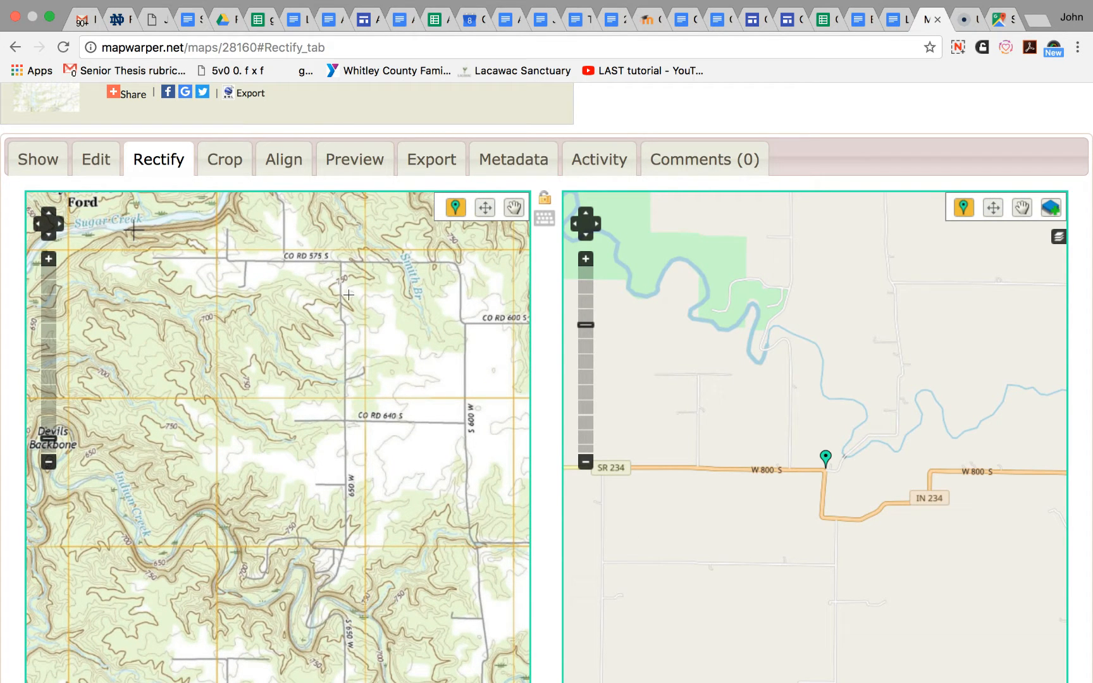
left_click(341, 261)
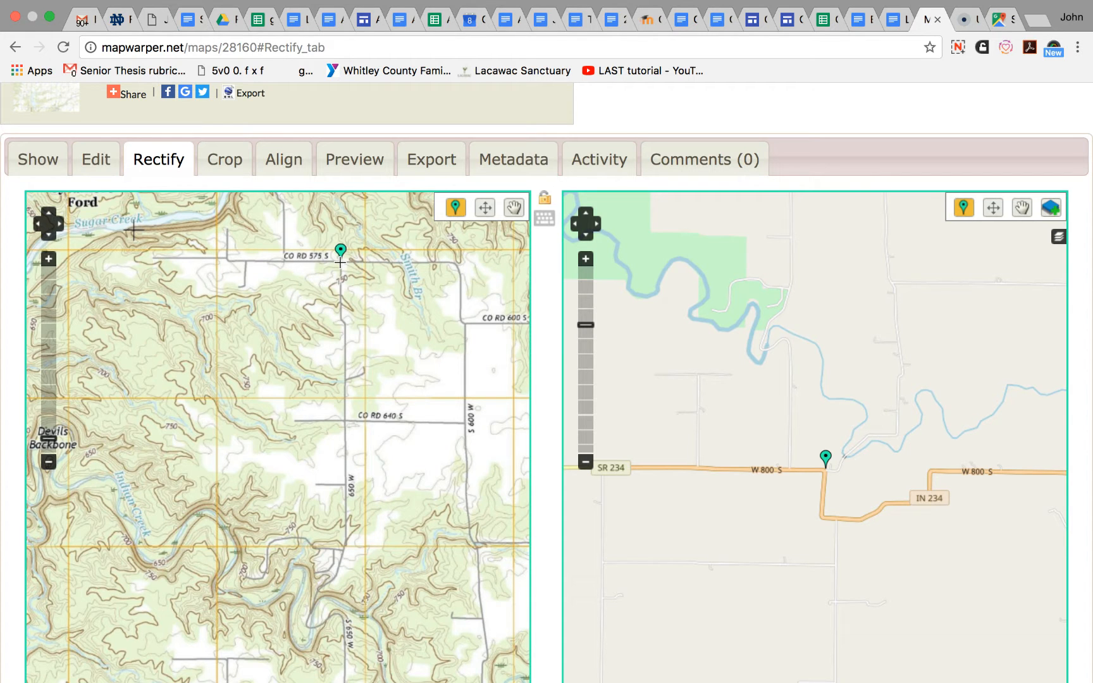
left_click(993, 208)
left_click_drag(848, 284, 839, 520)
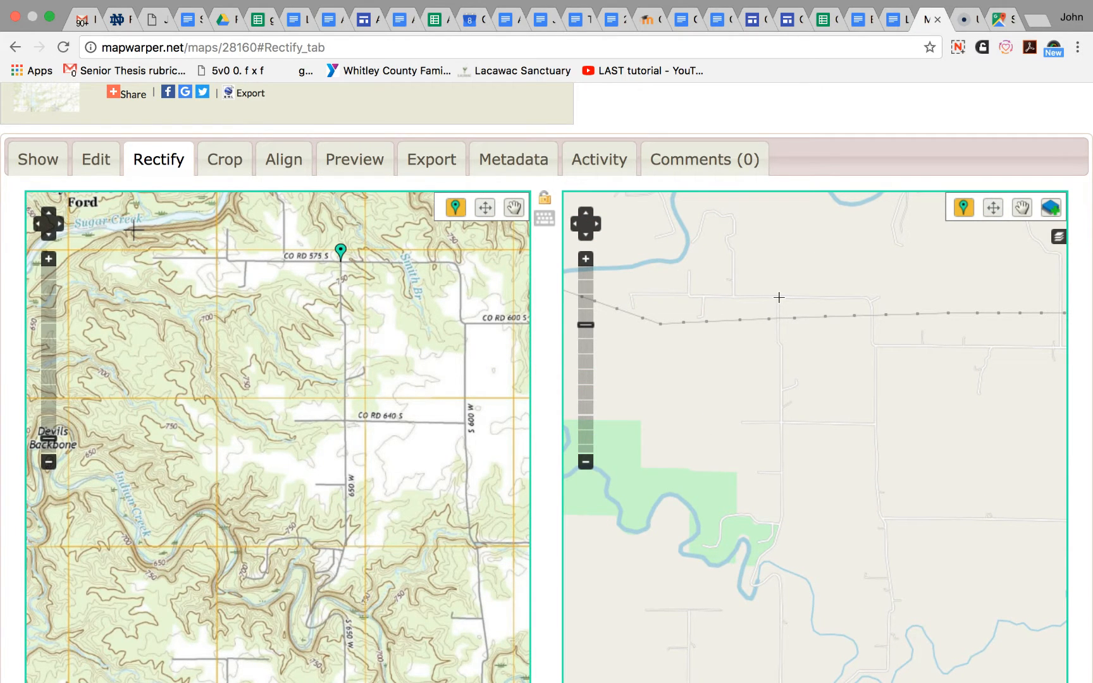
left_click(778, 297)
scroll(1082, 342, "down", 5)
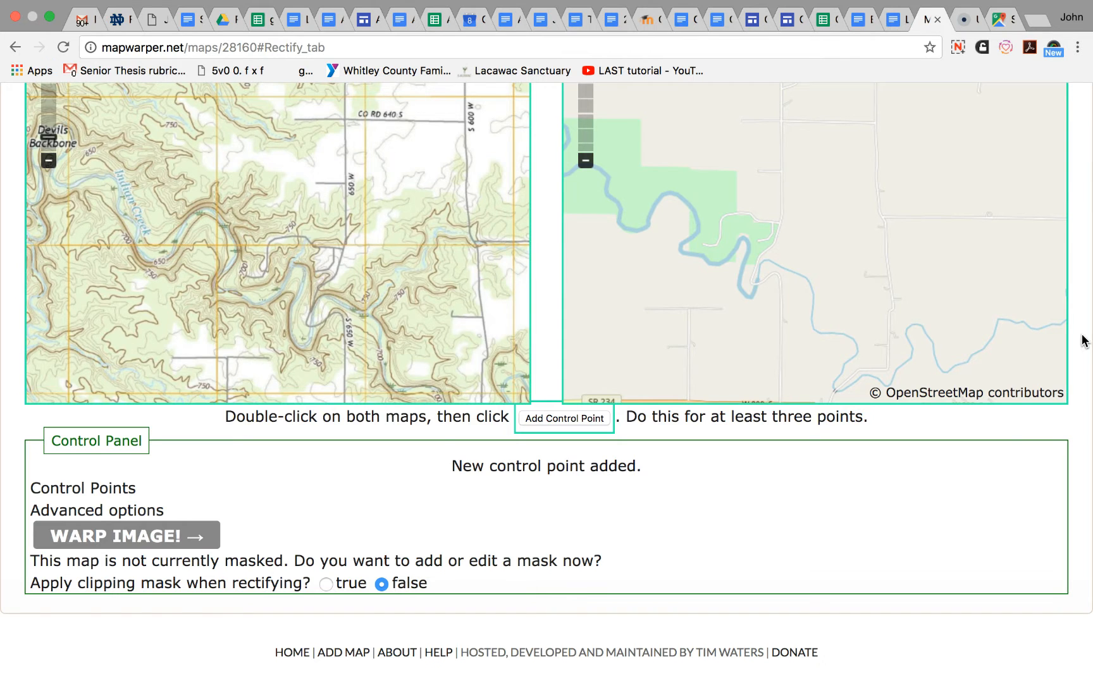
scroll(1083, 341, "up", 3)
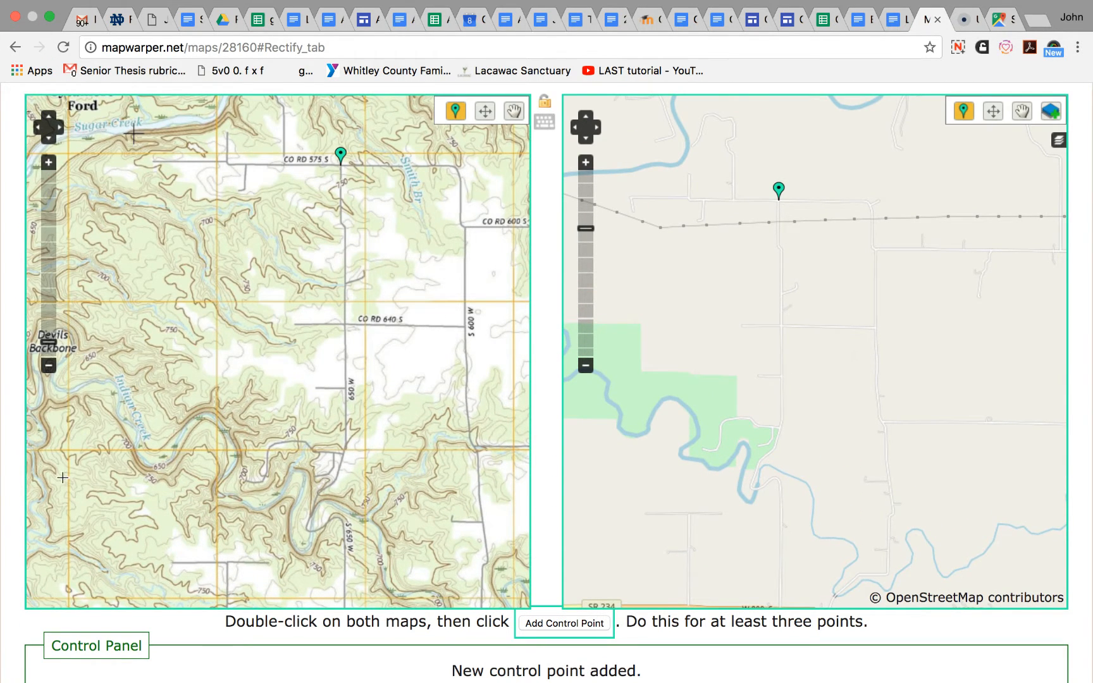
left_click(555, 625)
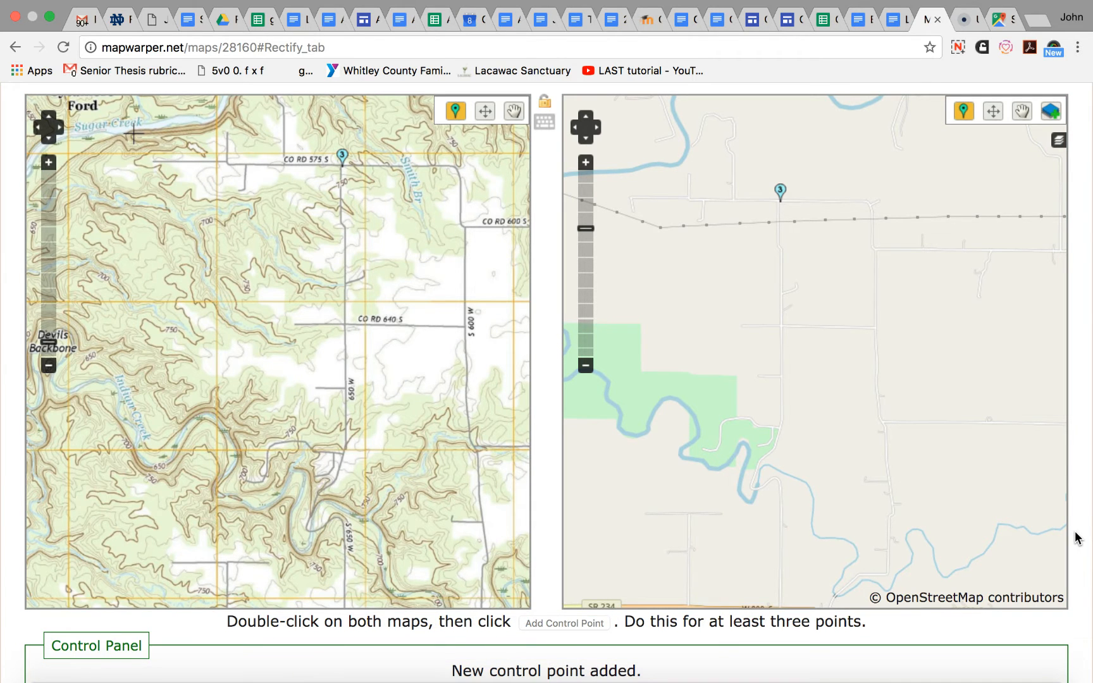
scroll(1077, 537, "down", 3)
scroll(1077, 538, "down", 1)
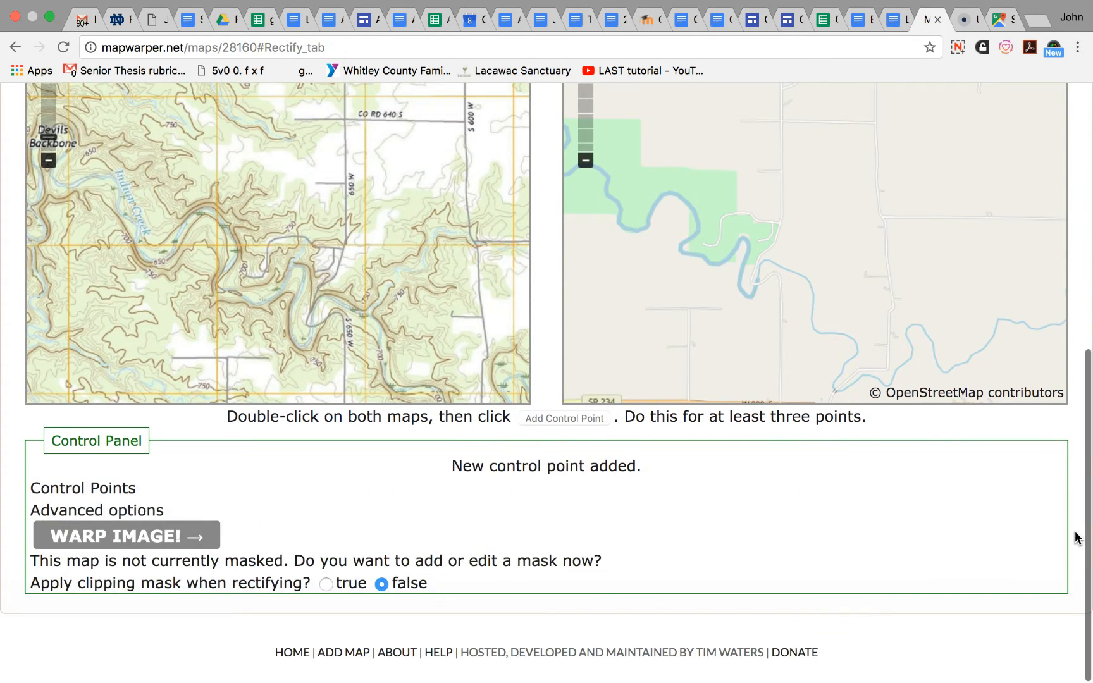
scroll(1077, 537, "up", 1)
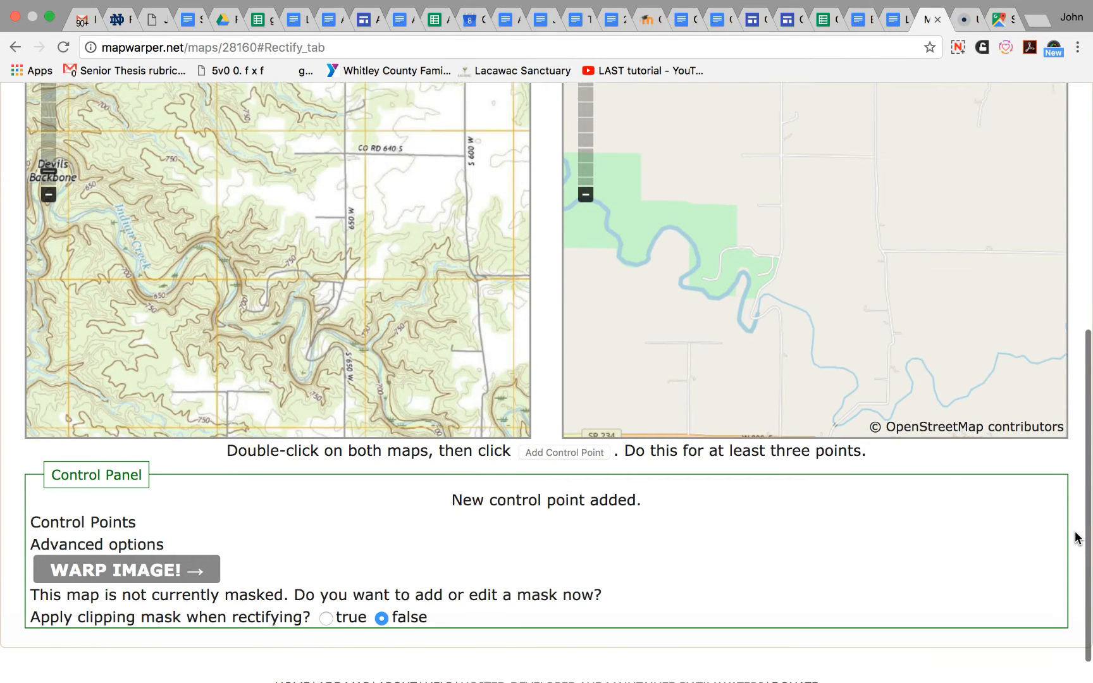
scroll(1076, 537, "down", 1)
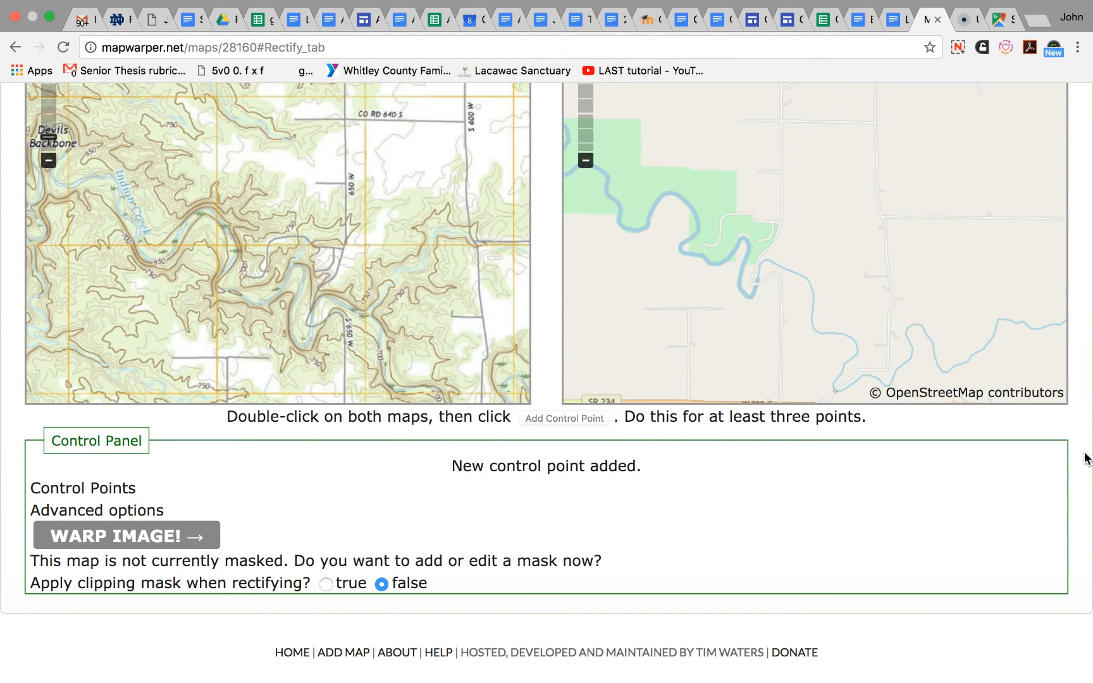
scroll(1086, 459, "up", 3)
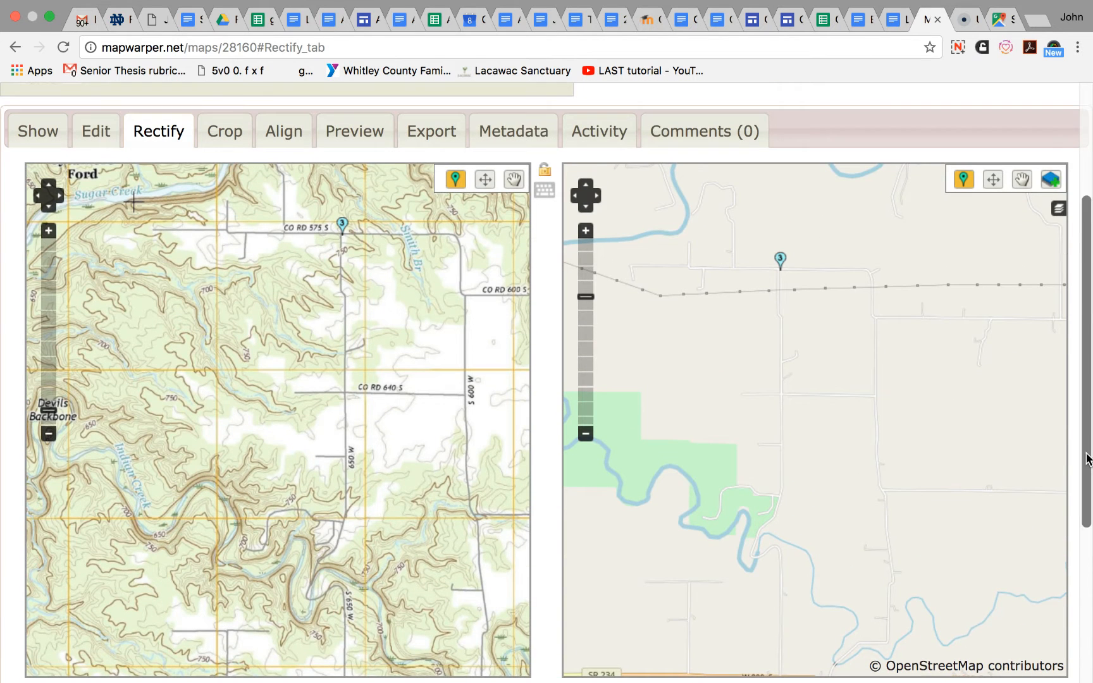
- Examine both maps at several zoom levels around W 800 S and route 234 for a fourth matching location
left_click(49, 434)
left_click(48, 434)
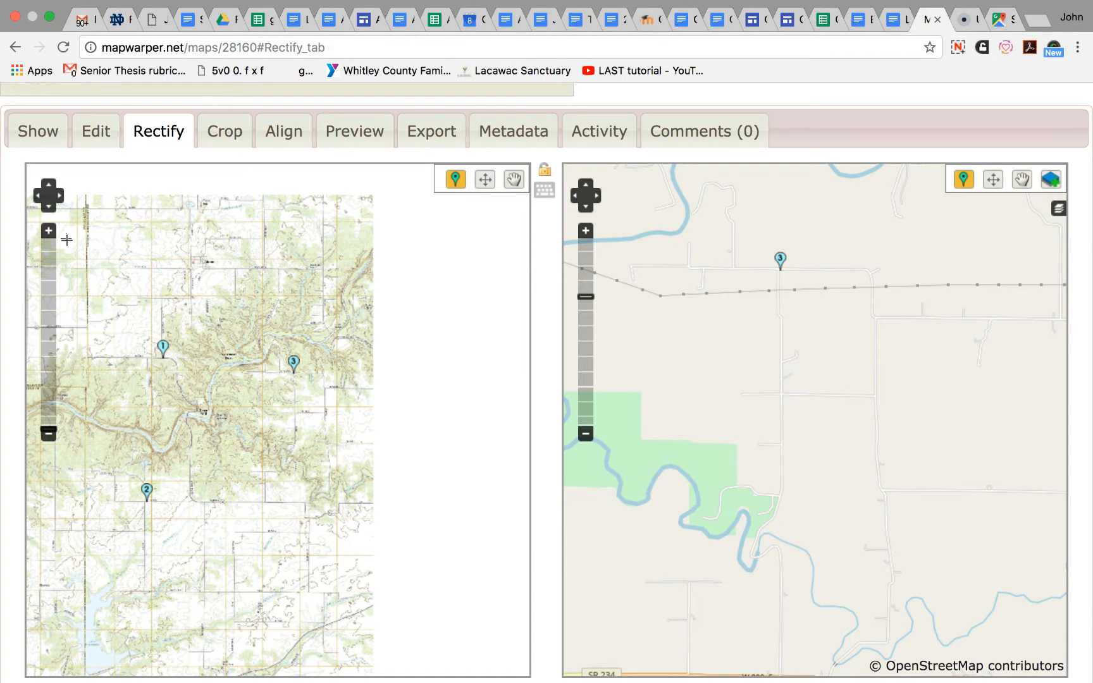
left_click(48, 231)
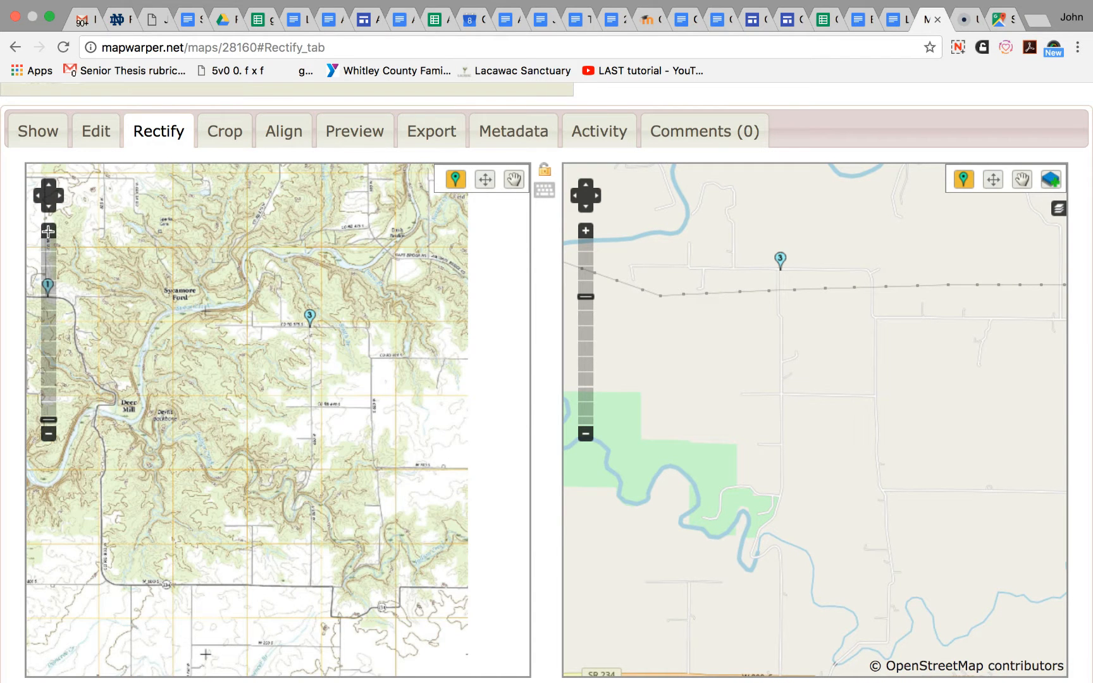
left_click(513, 181)
left_click_drag(378, 480, 398, 234)
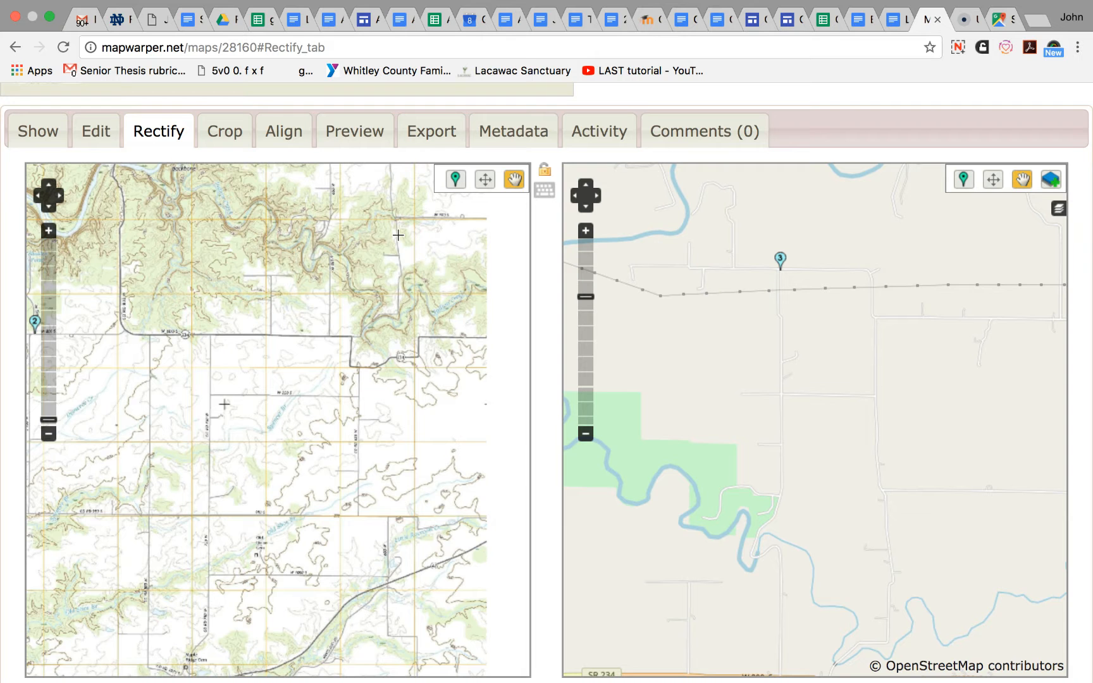
left_click(49, 231)
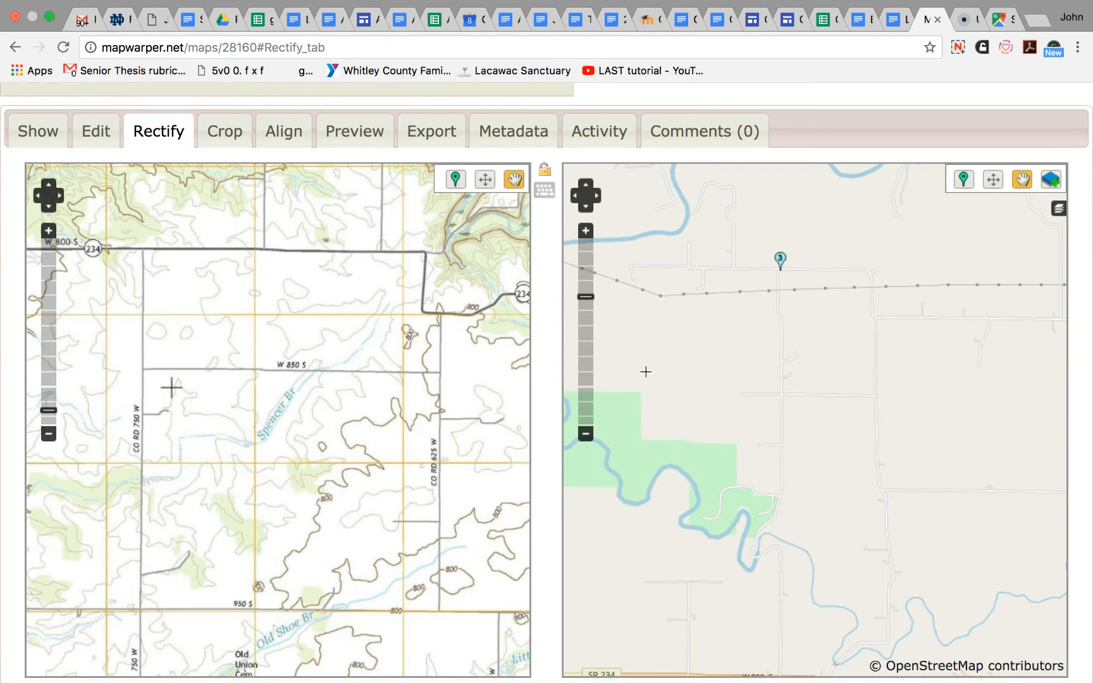
left_click(993, 179)
left_click_drag(937, 419, 900, 256)
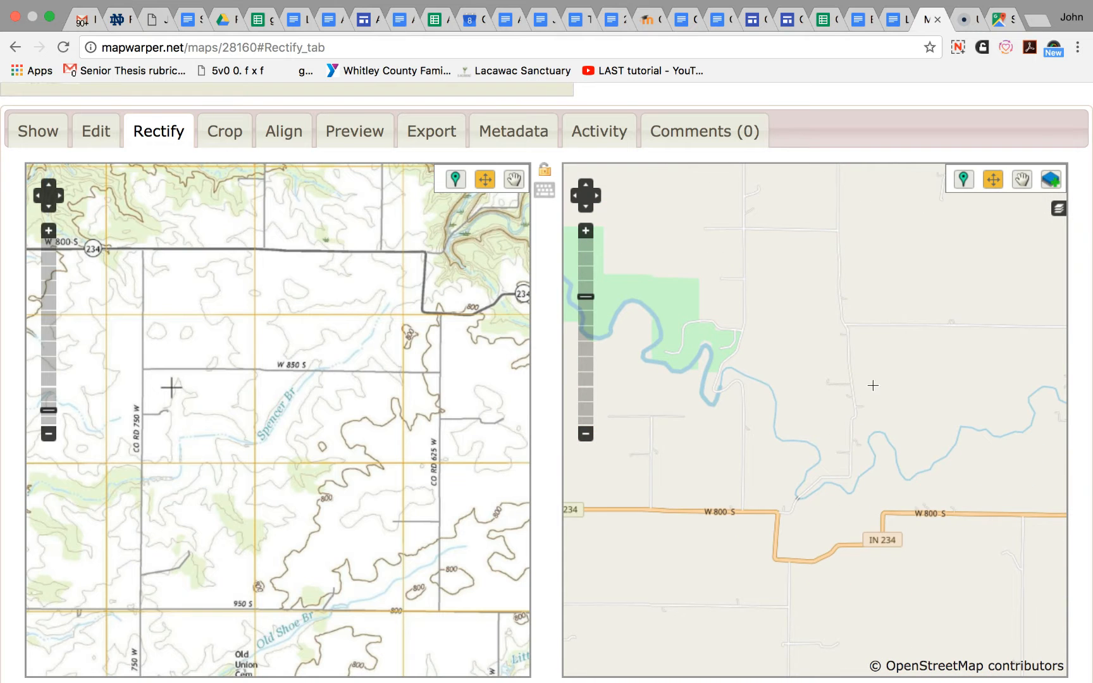
left_click_drag(725, 436, 793, 415)
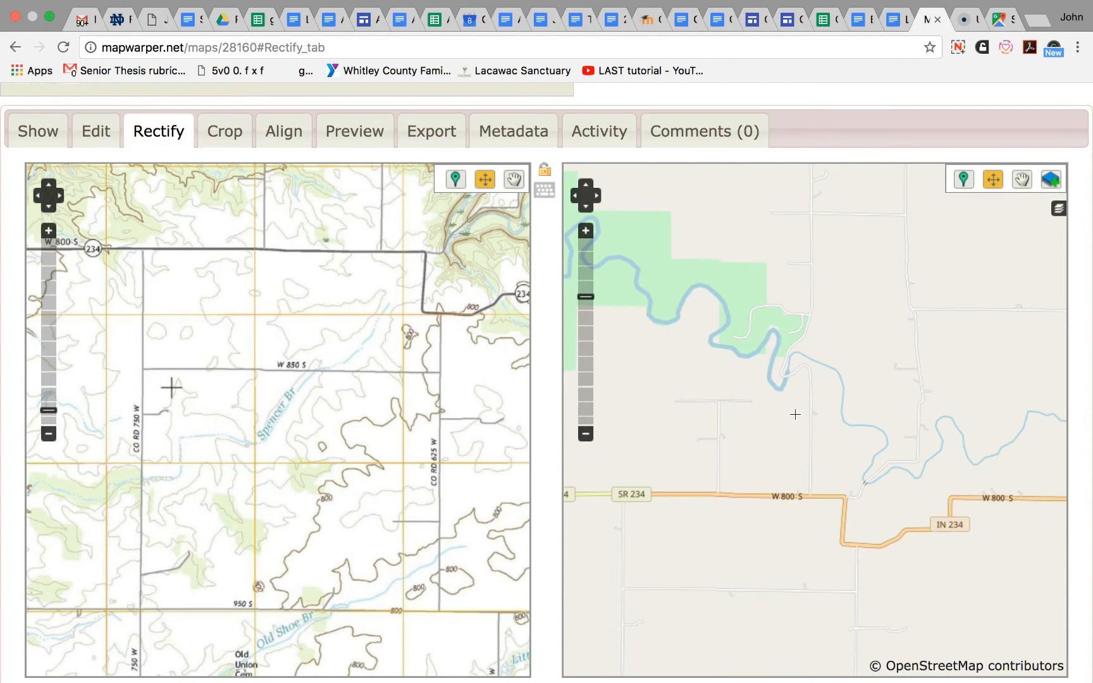
left_click(582, 435)
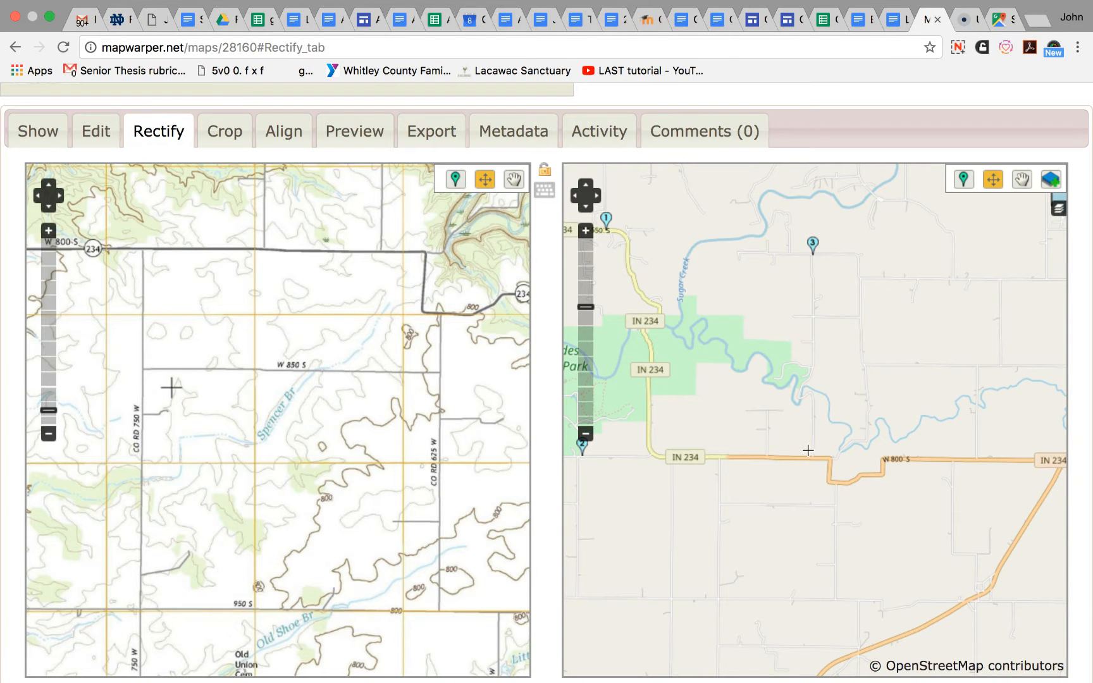
left_click(49, 434)
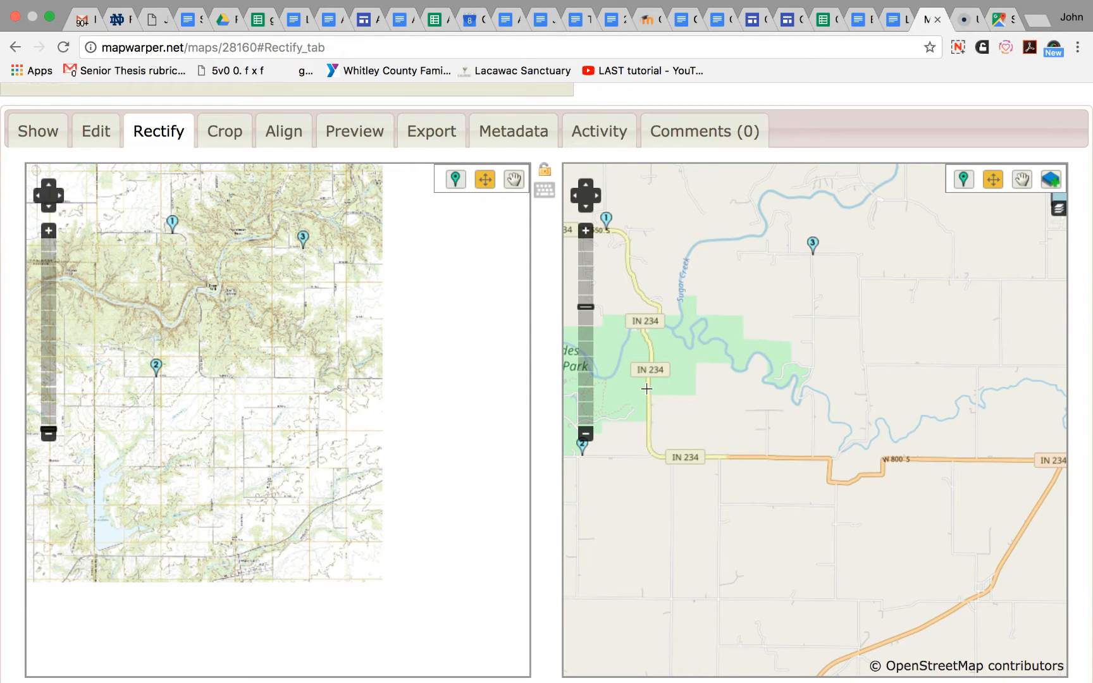
- Add a fourth control point on both maps at the southern corner of the IN 234 jog off W 800 S
left_click(963, 180)
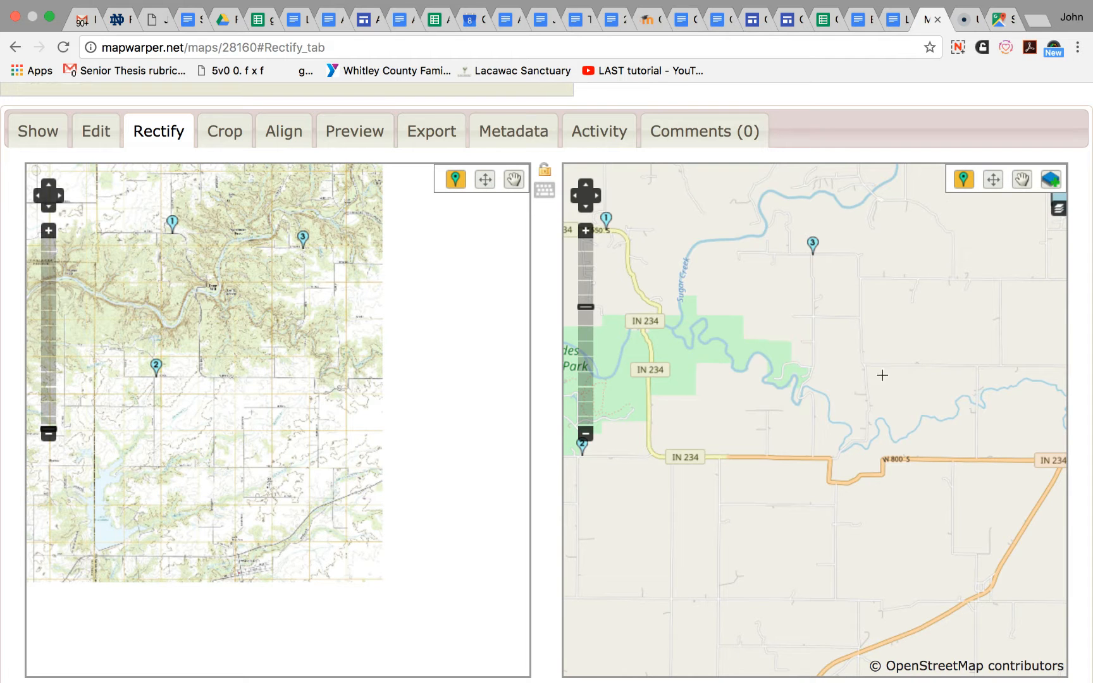
left_click(830, 482)
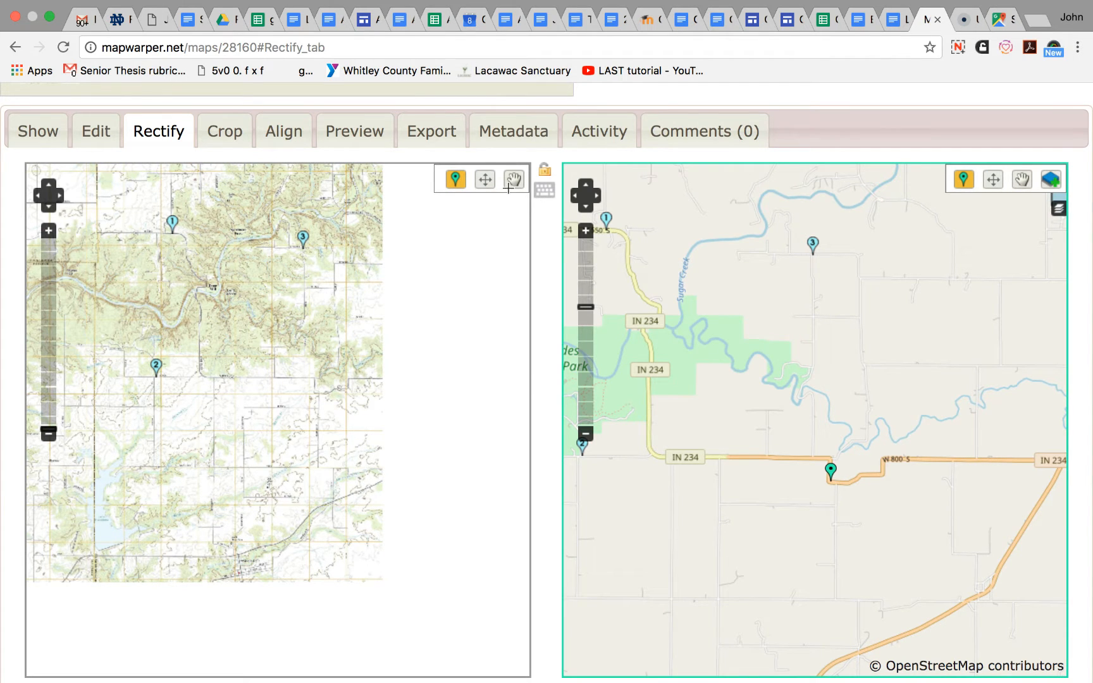
left_click(315, 392)
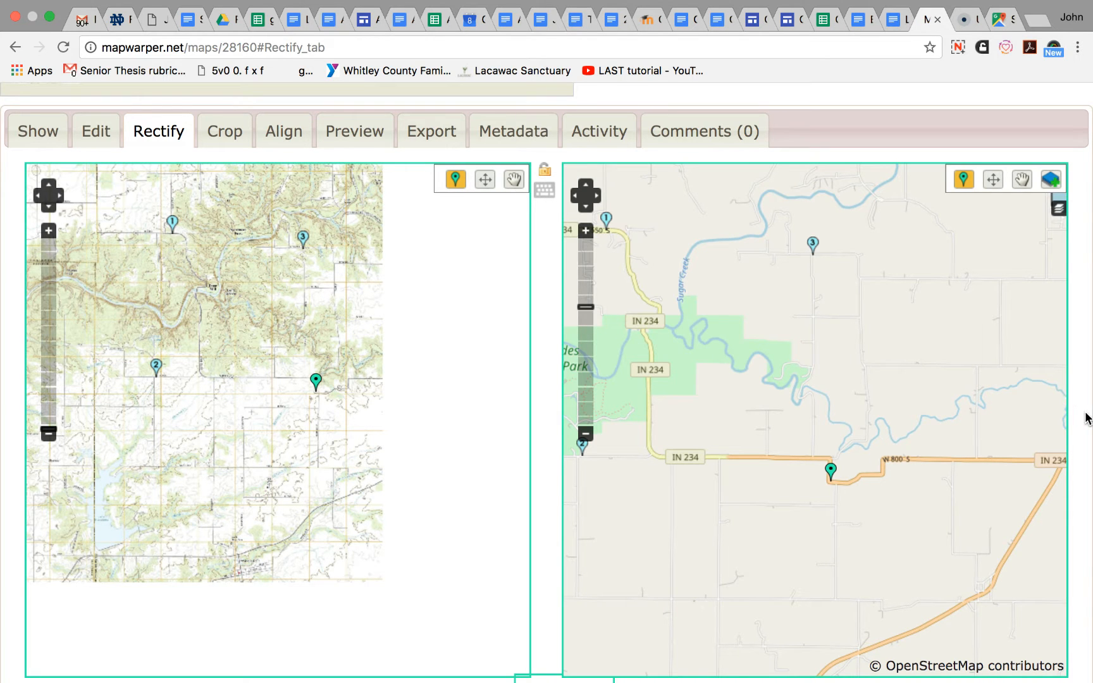
scroll(1087, 417, "down", 3)
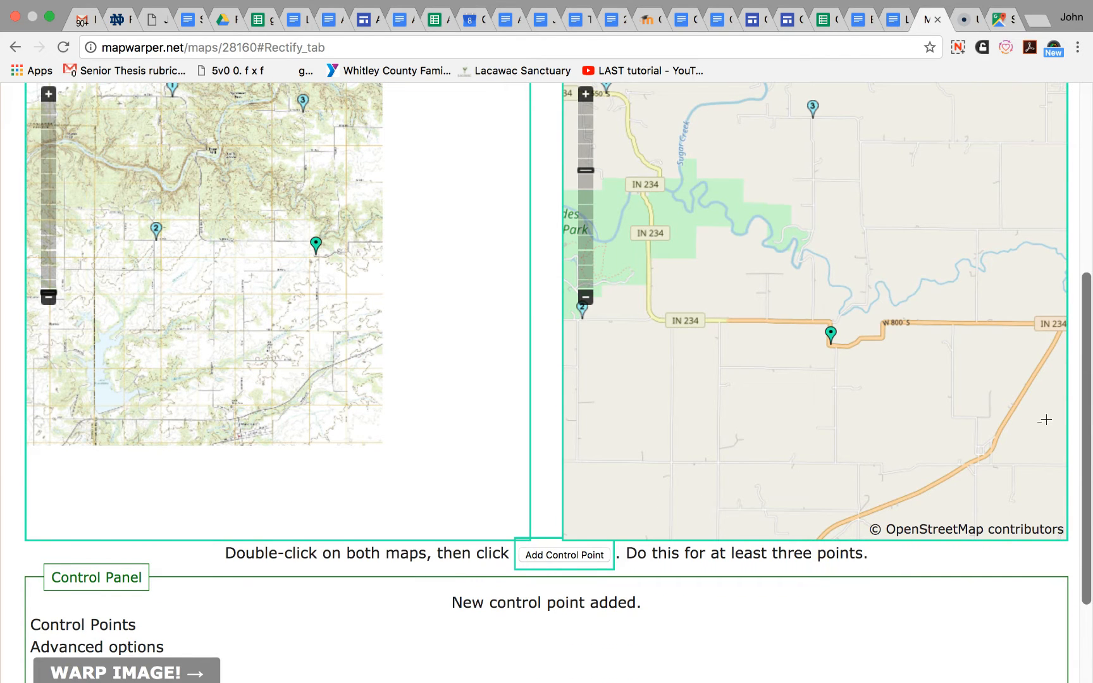
left_click(540, 554)
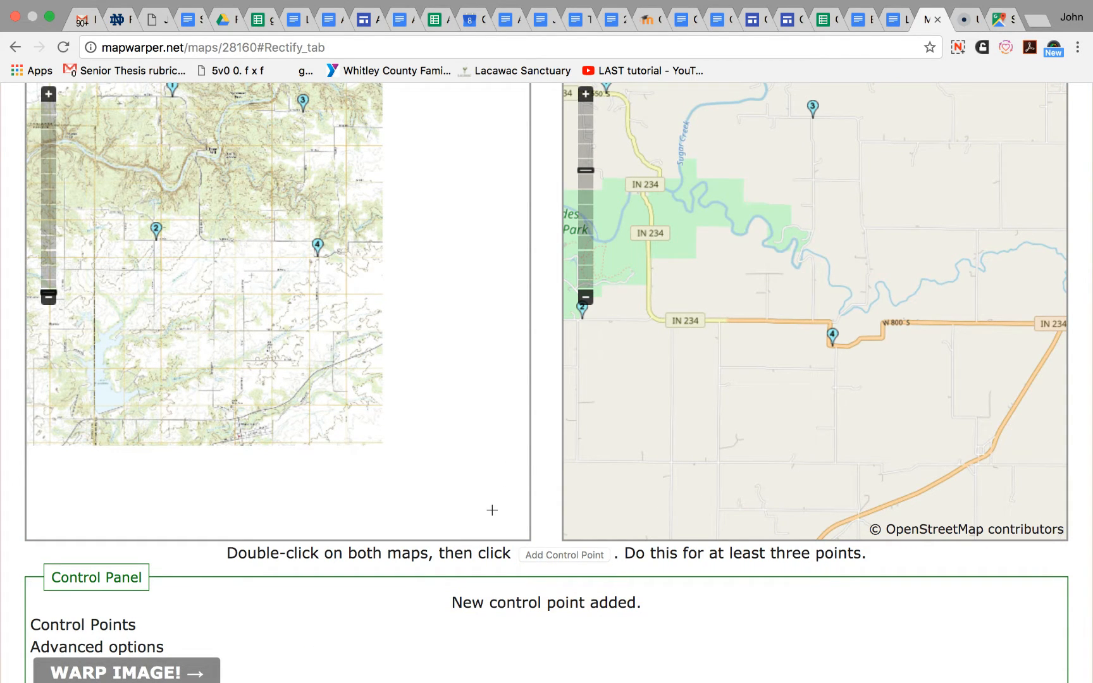
- Warp the image using the four control points, leaving the clipping mask set to false
scroll(19, 563, "down", 1)
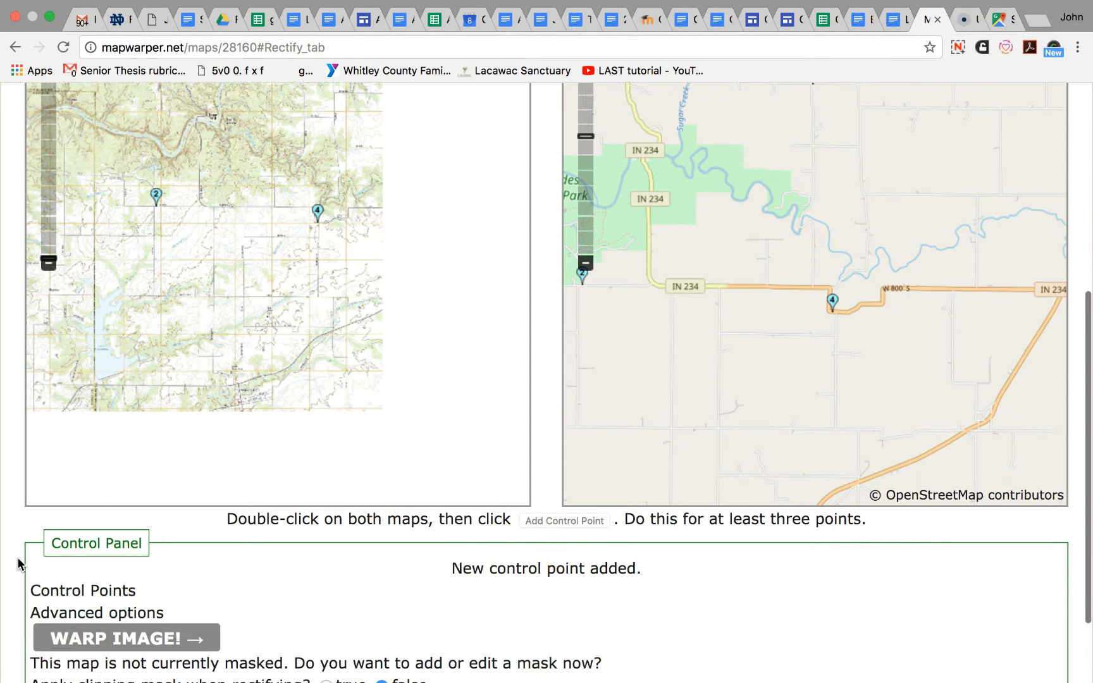
scroll(18, 563, "down", 3)
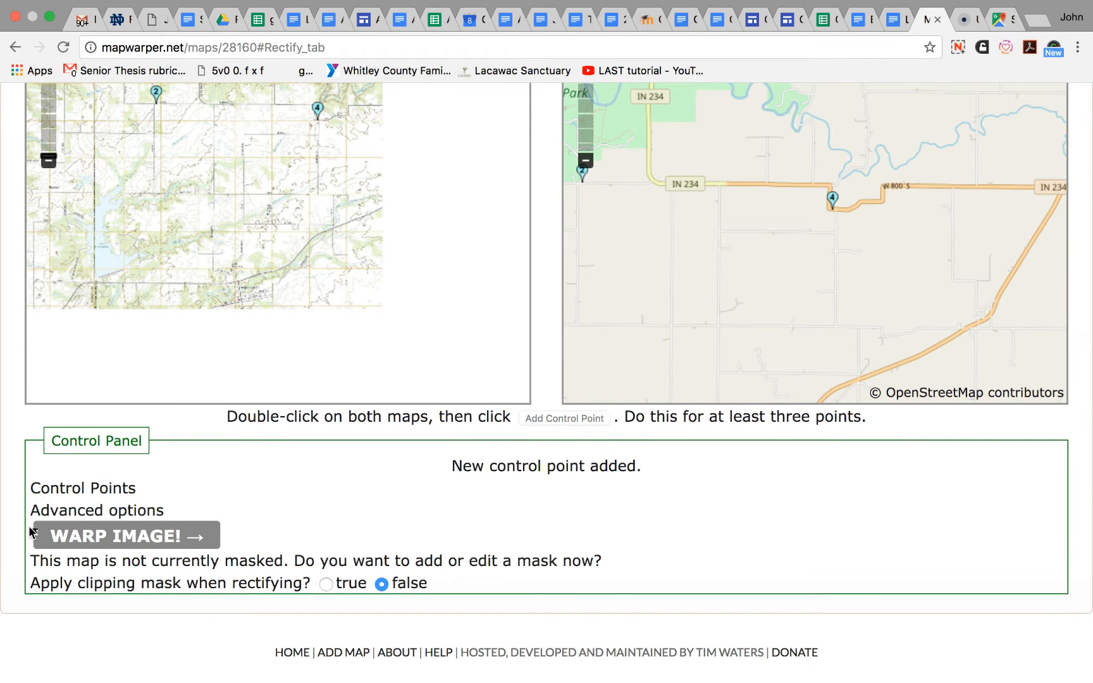
left_click(129, 536)
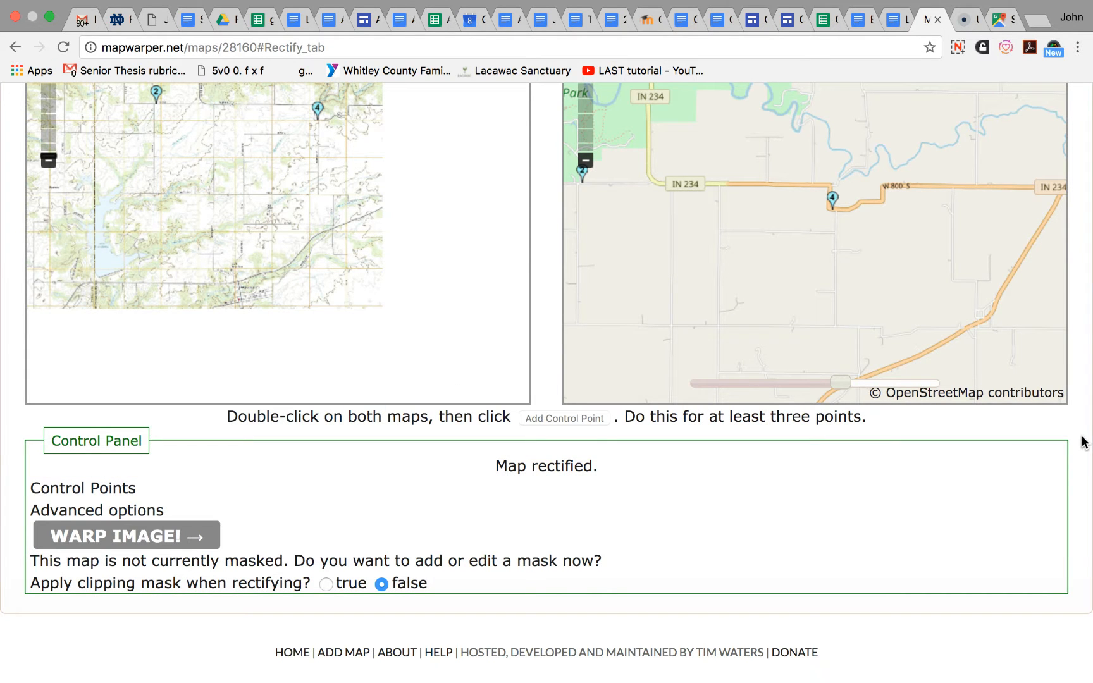
- Toggle the warped map overlay off and on over OpenStreetMap and compare its alignment at different zoom levels
scroll(1081, 442, "up", 5)
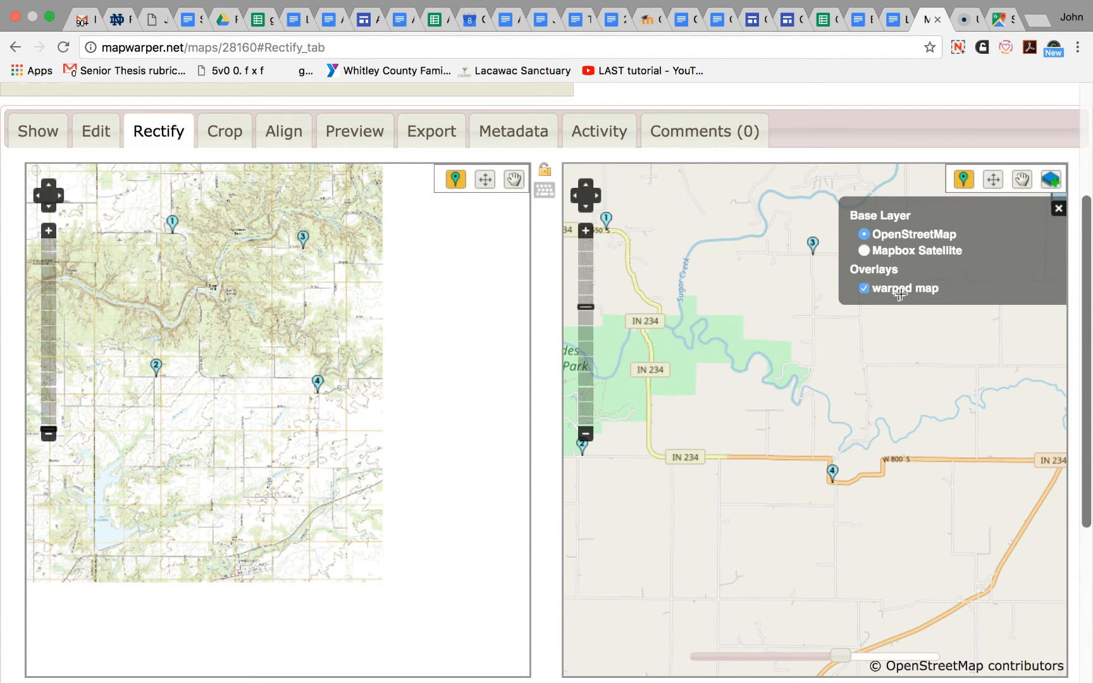
left_click(864, 288)
left_click(864, 288)
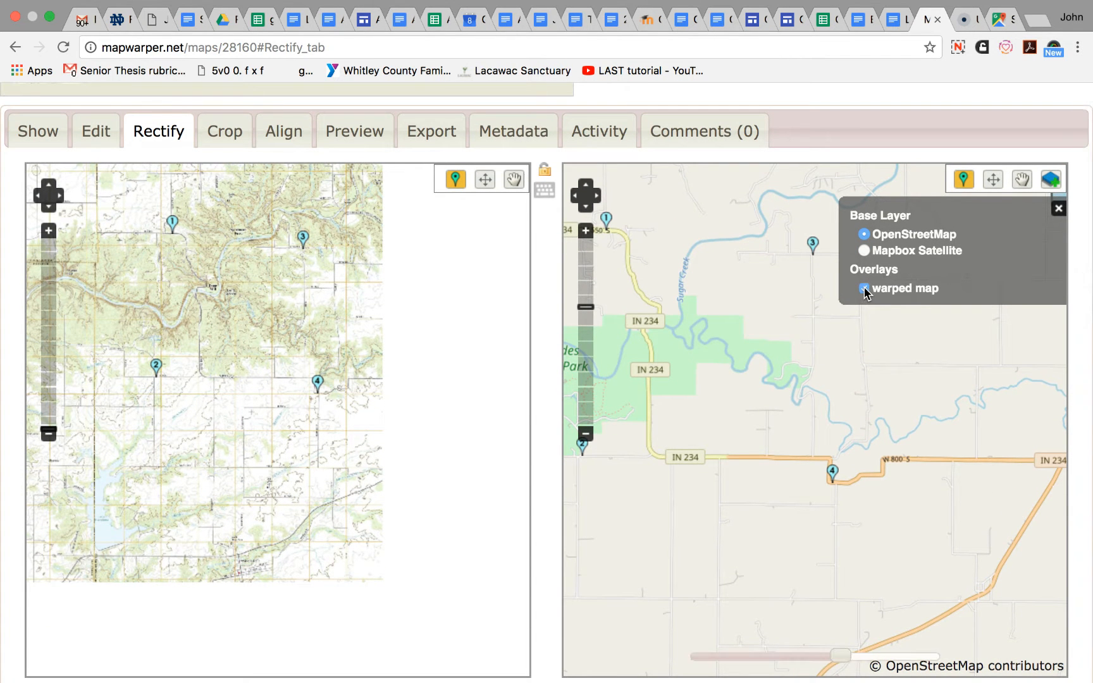
double_click(586, 434)
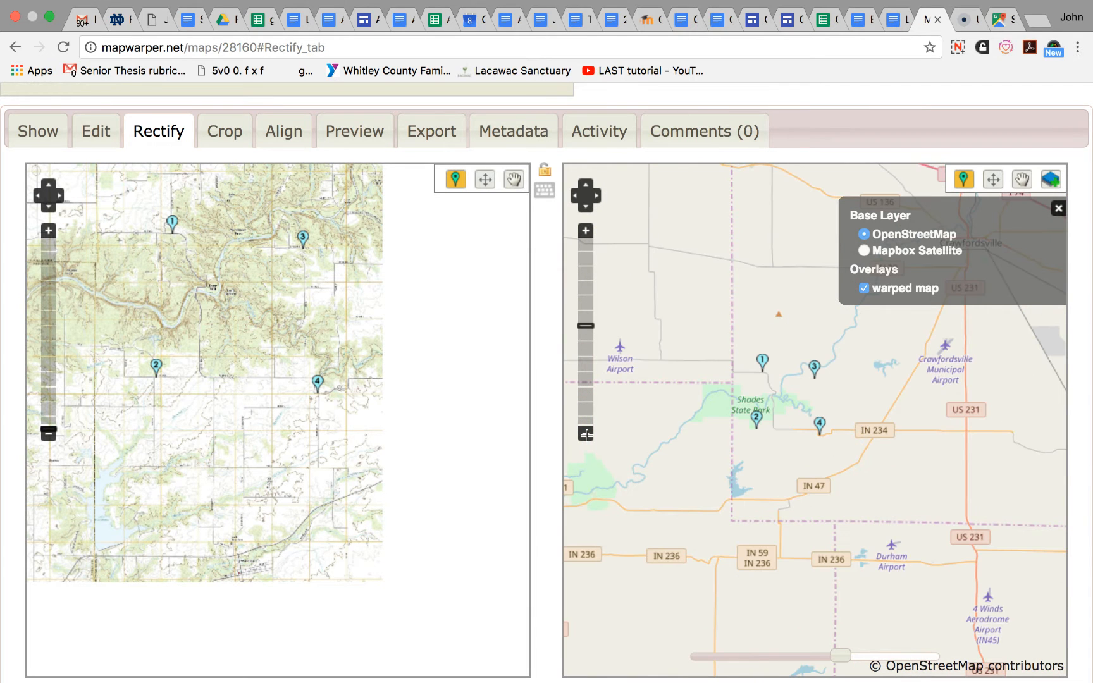
left_click(864, 288)
left_click(864, 289)
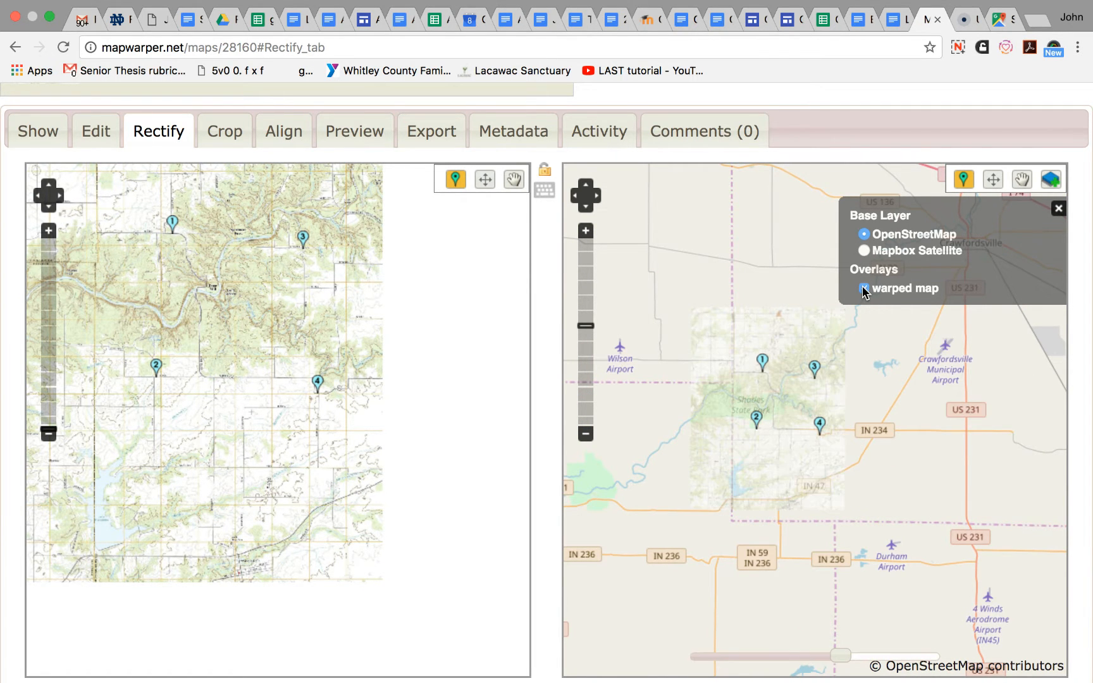
left_click(586, 232)
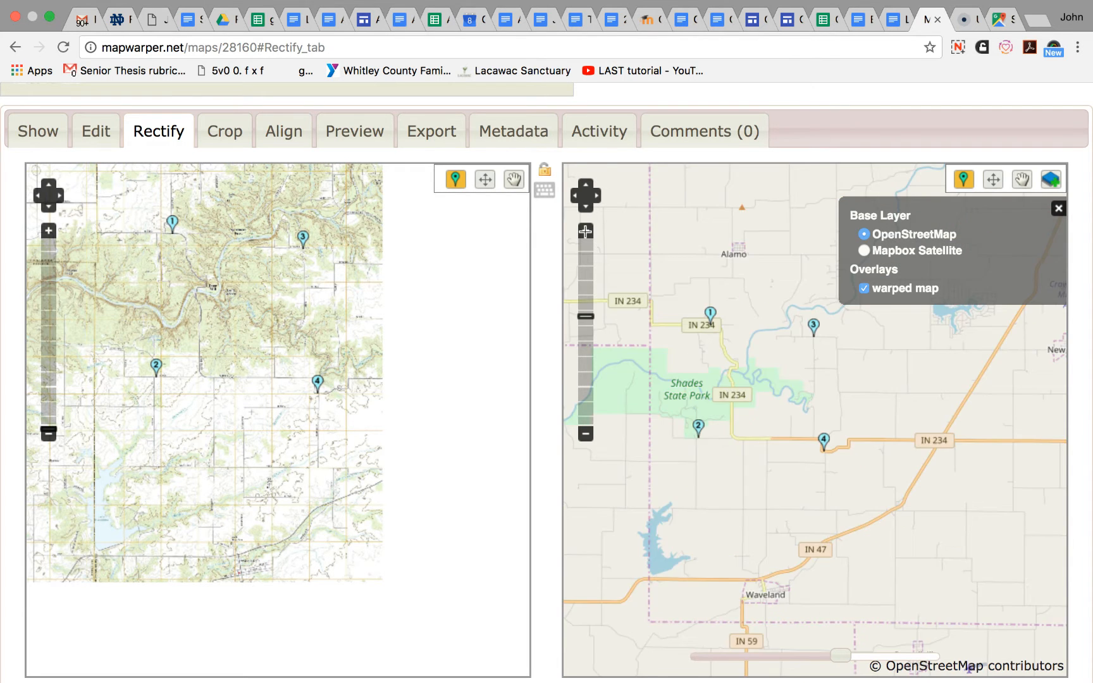
- Toggle the warped map overlay off and on to check its alignment around control point 4
left_click(585, 231)
left_click(586, 231)
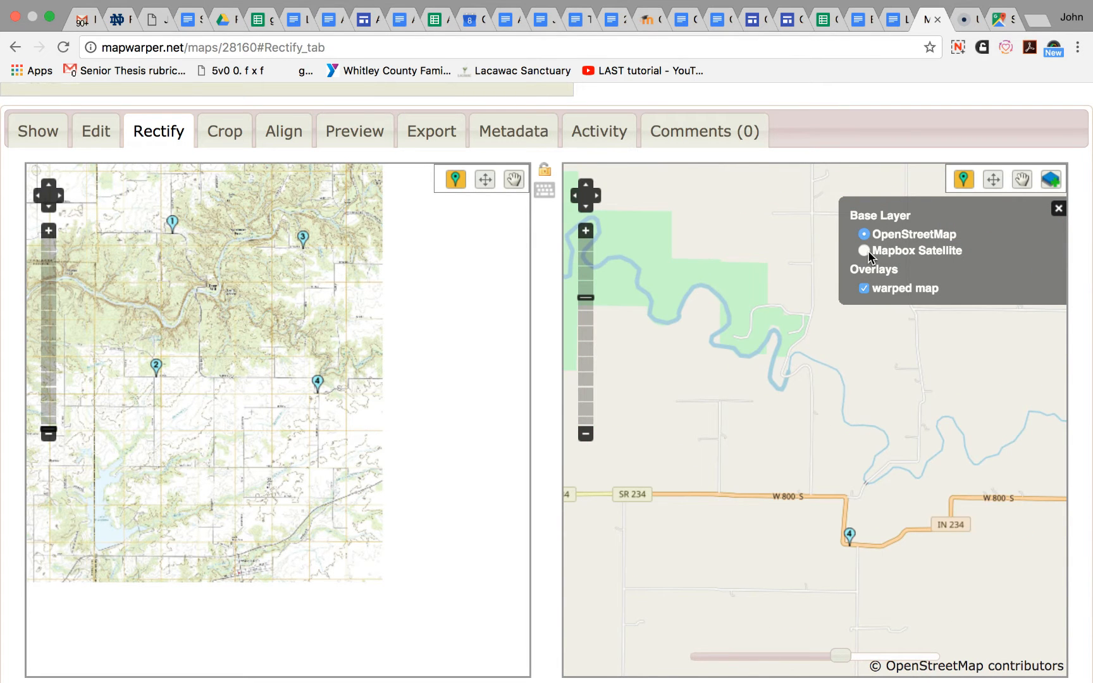
left_click(863, 290)
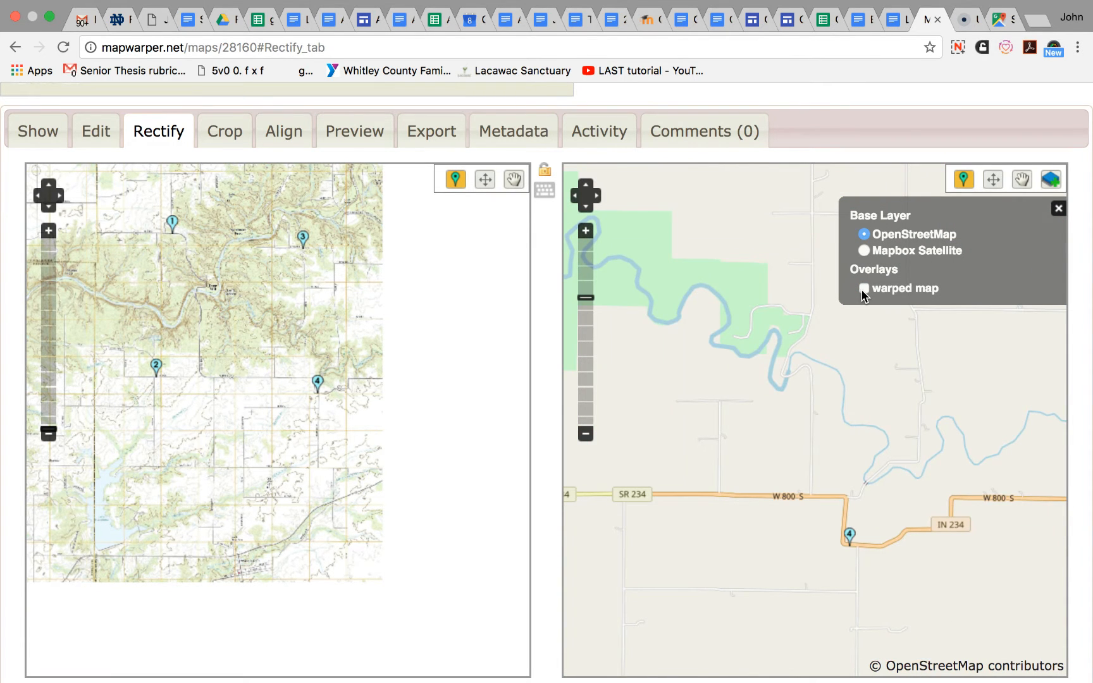
left_click(864, 290)
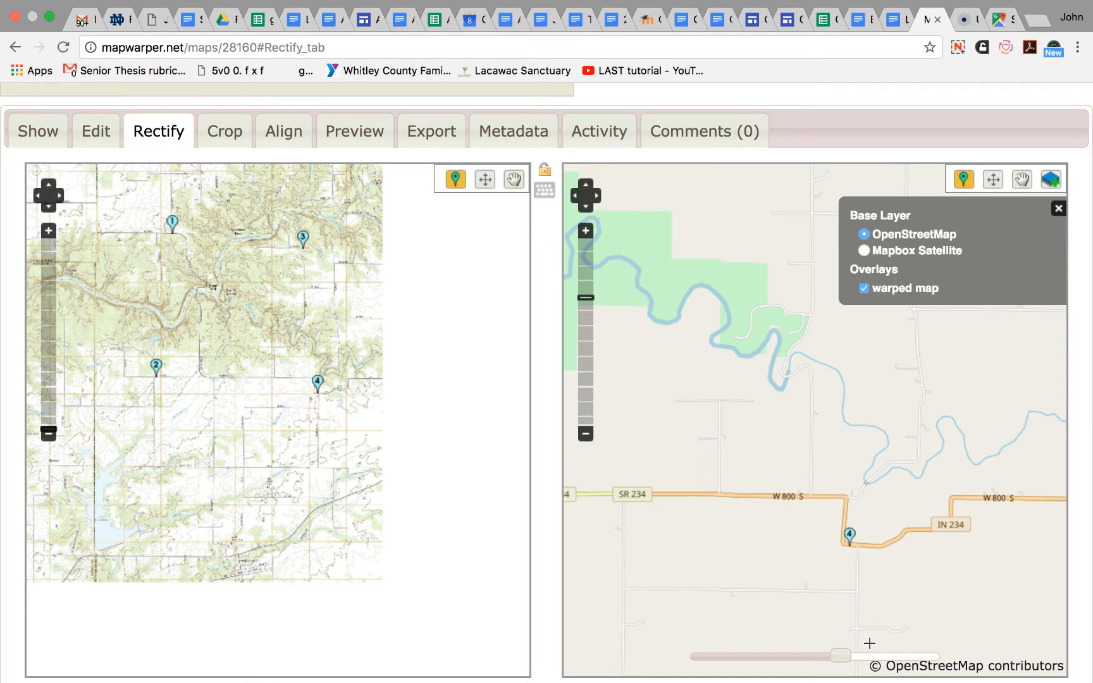
- Lower and then raise the warped map's opacity to compare the whole overlay with the OpenStreetMap base layer
left_click_drag(844, 655, 773, 662)
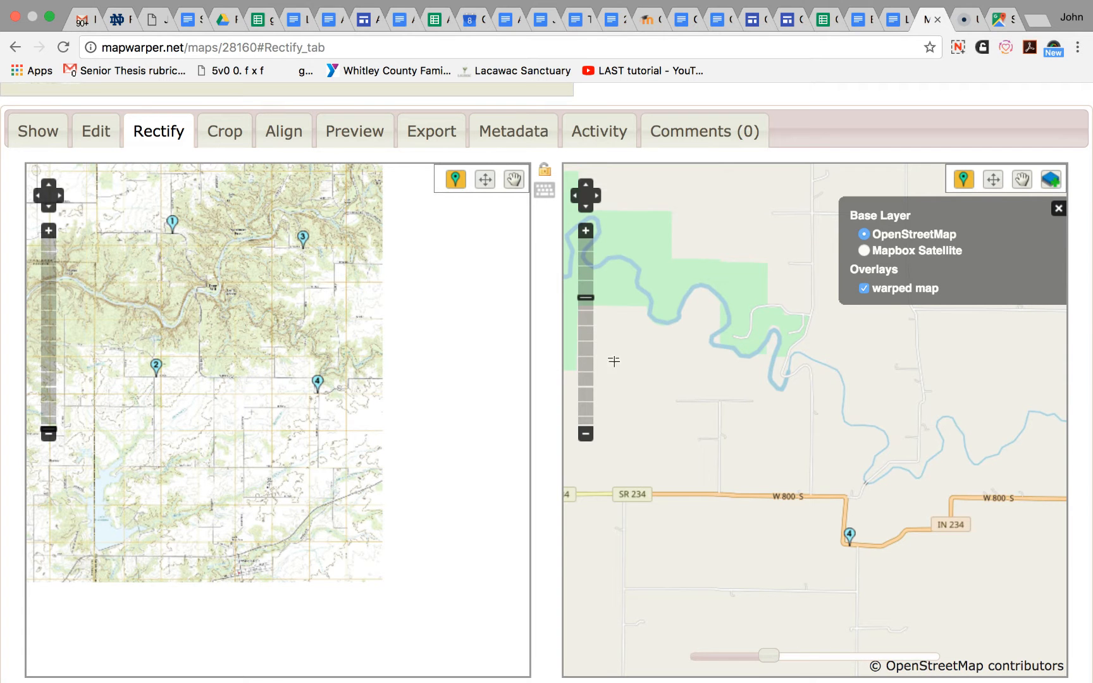
left_click(586, 434)
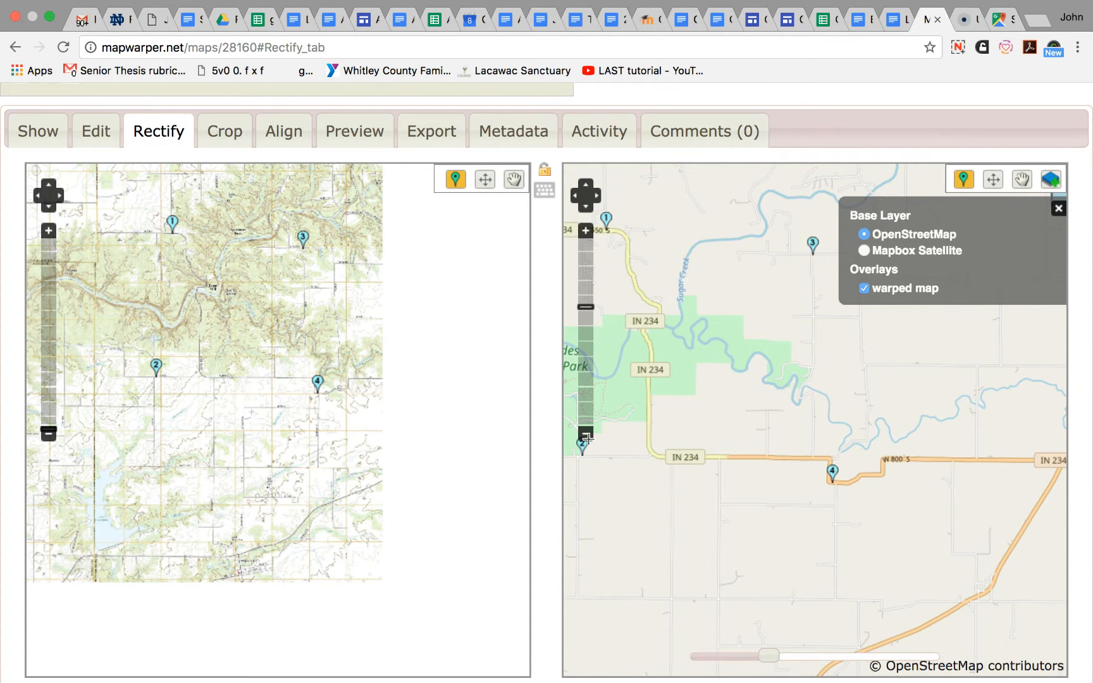
left_click(767, 489)
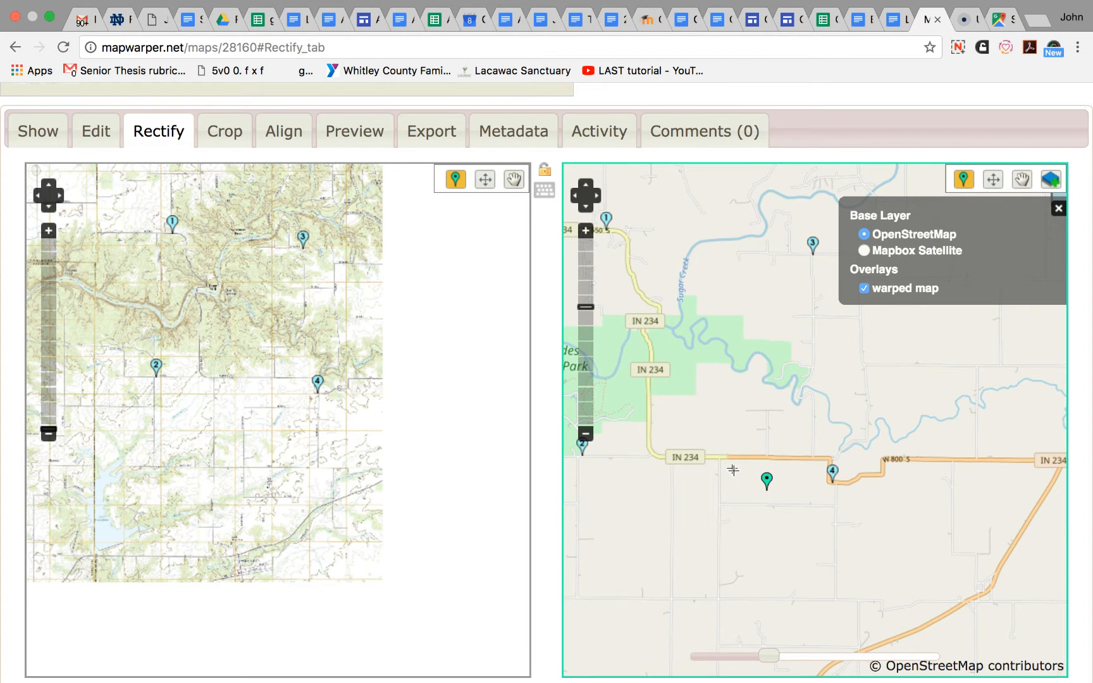
left_click(588, 431)
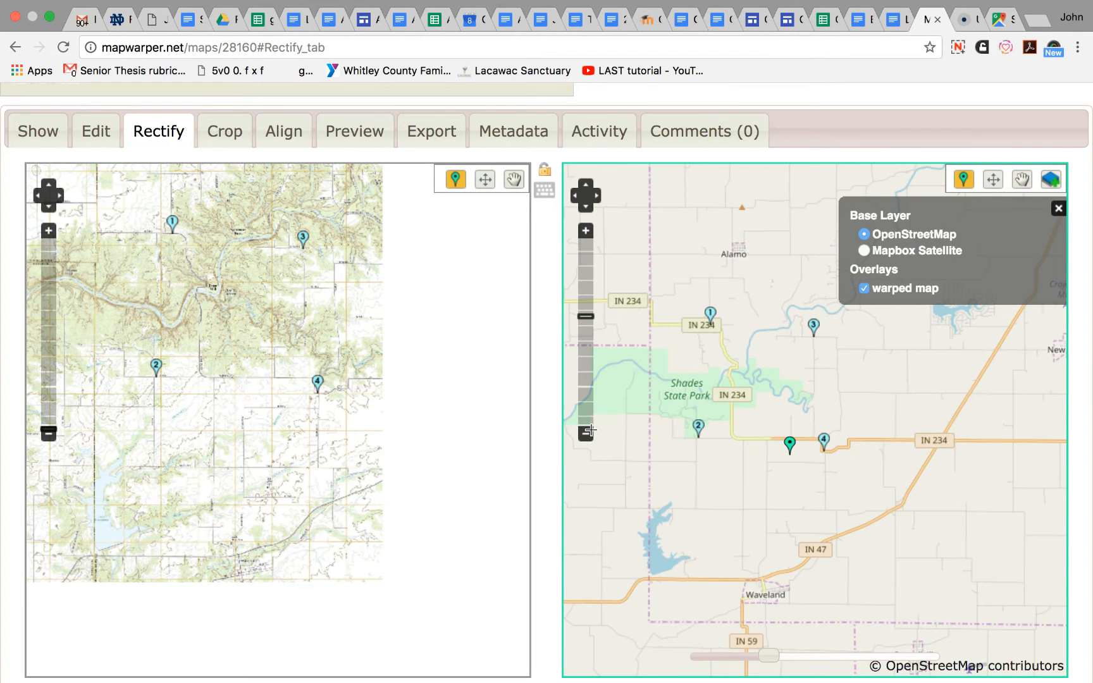
left_click(588, 432)
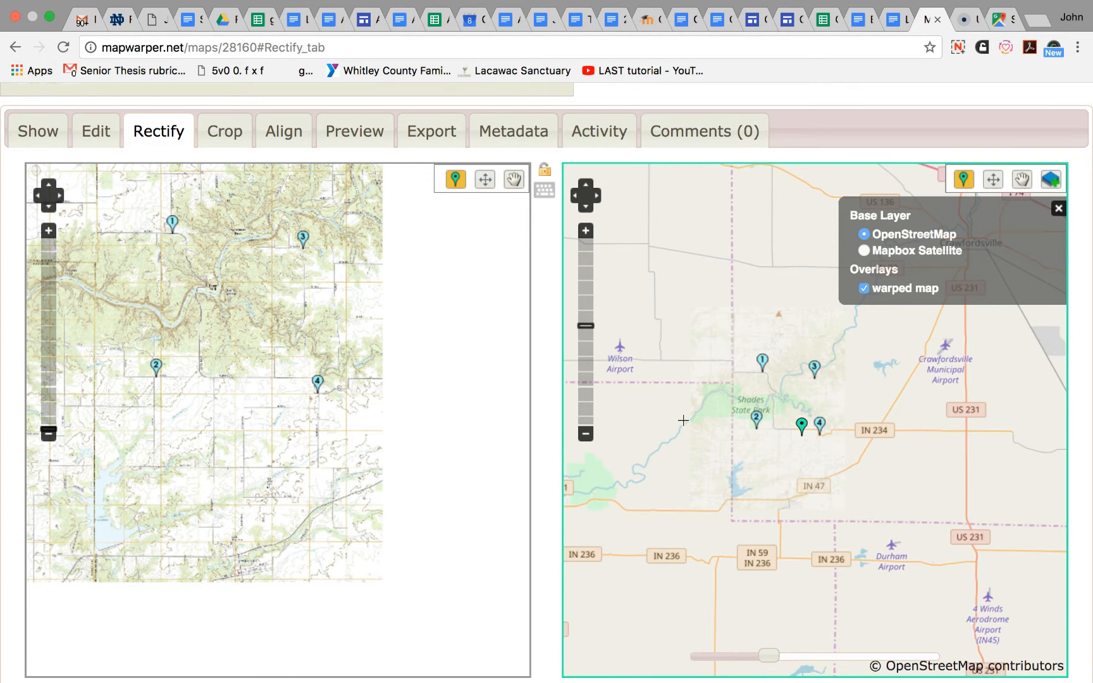
left_click_drag(773, 654, 916, 635)
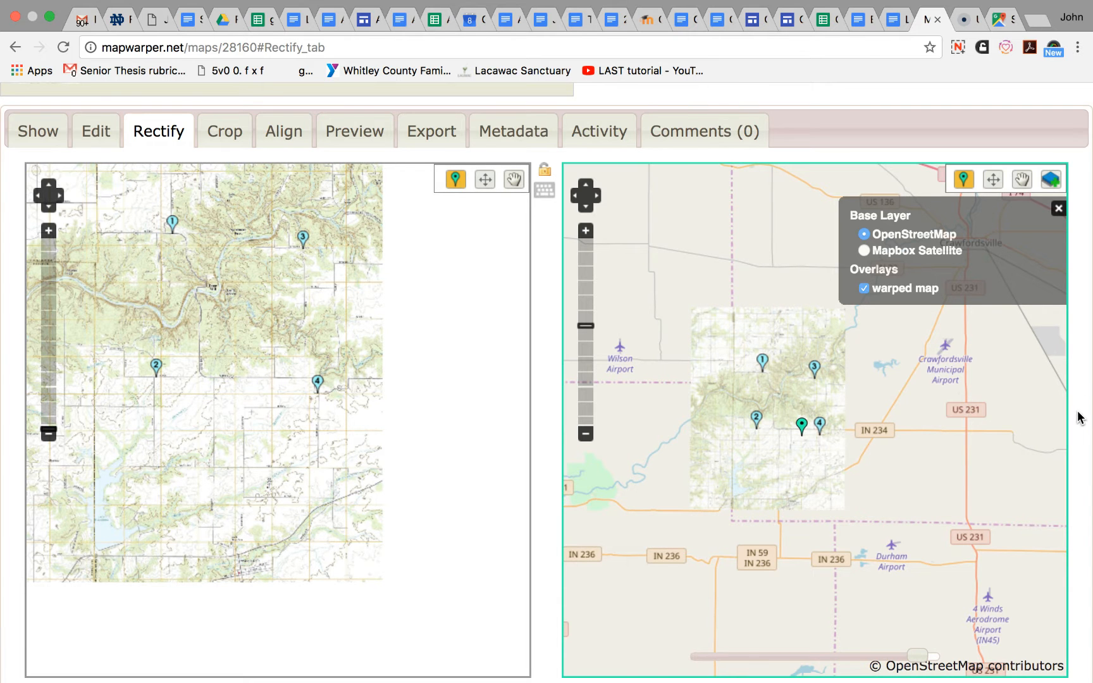
- Review the rectification controls, then the map's crop and alignment options
scroll(1080, 417, "down", 5)
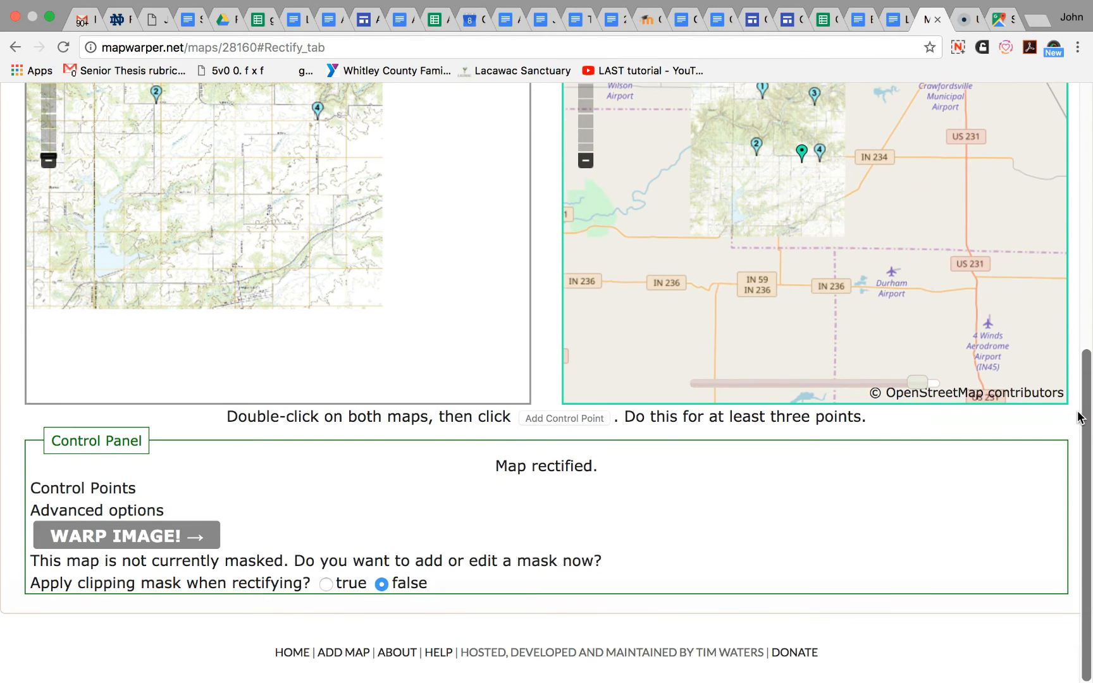
scroll(1080, 418, "up", 7)
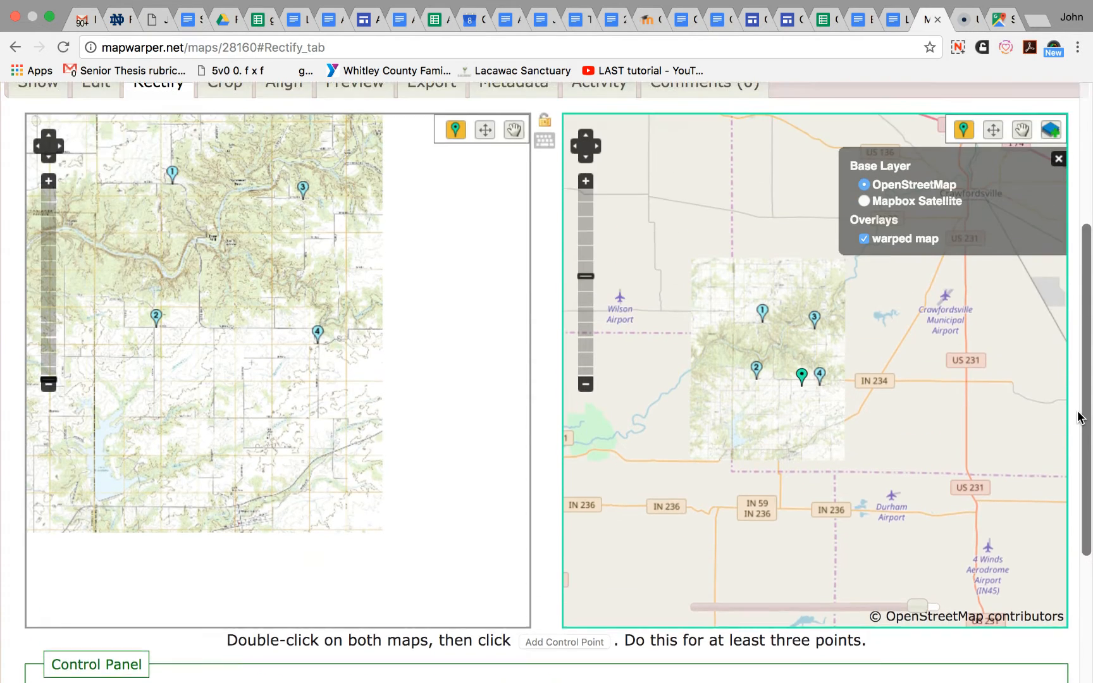
scroll(1080, 417, "up", 2)
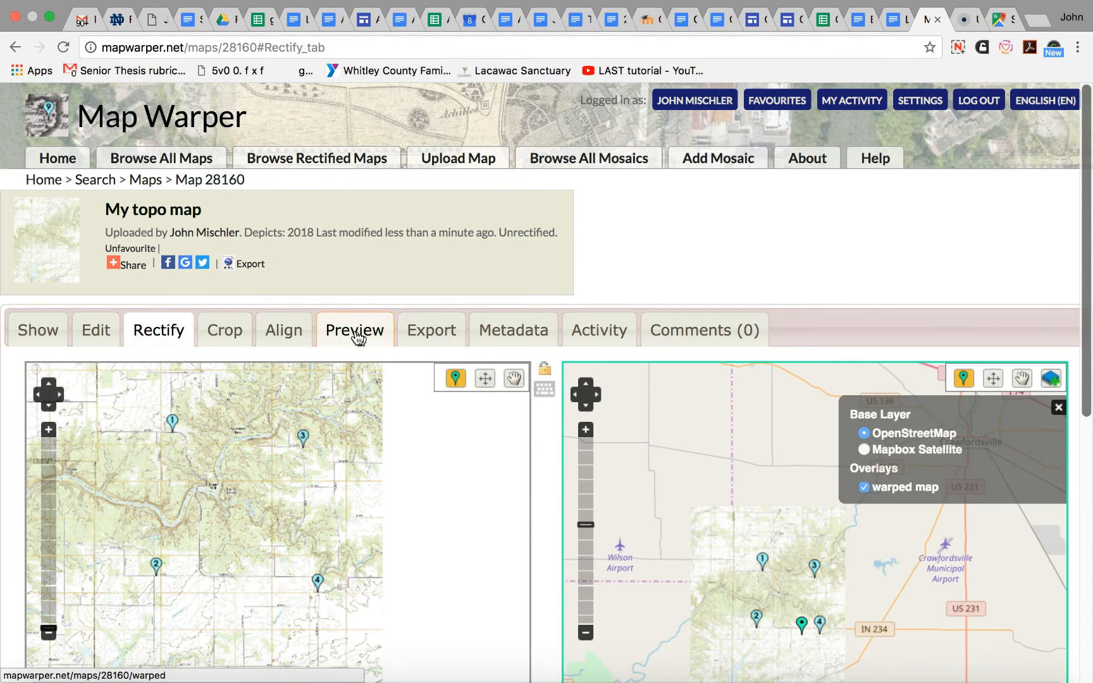
left_click(232, 334)
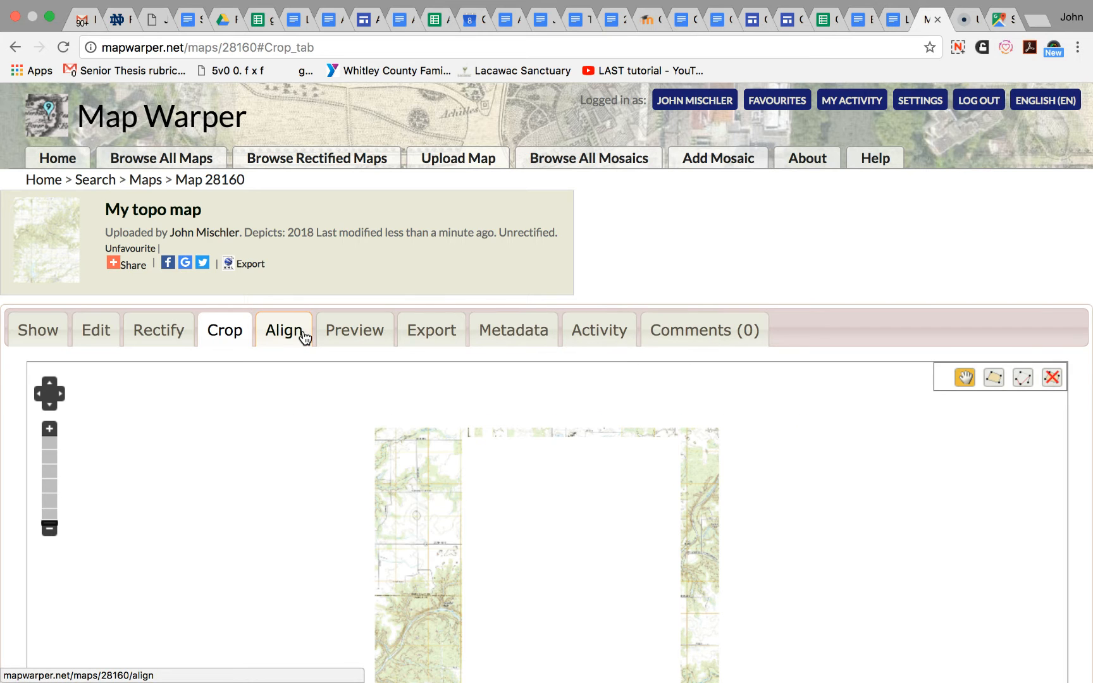
left_click(284, 336)
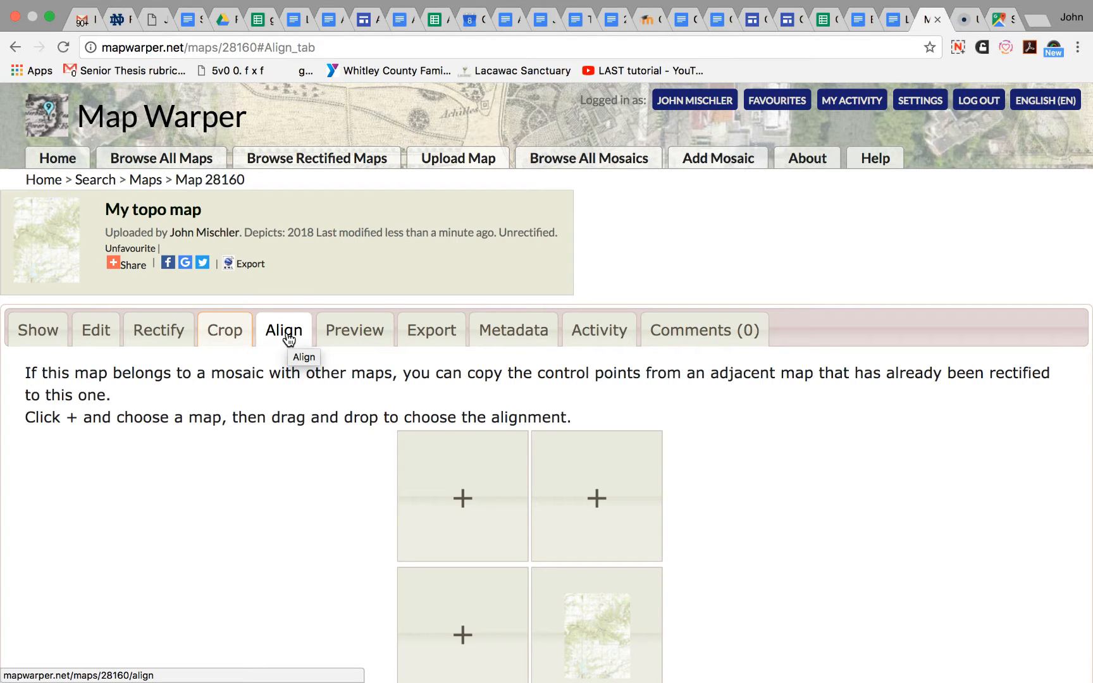
- Preview the warped map over OpenStreetMap with transparency set to 88 and inspect the Deer Mill area
left_click(354, 336)
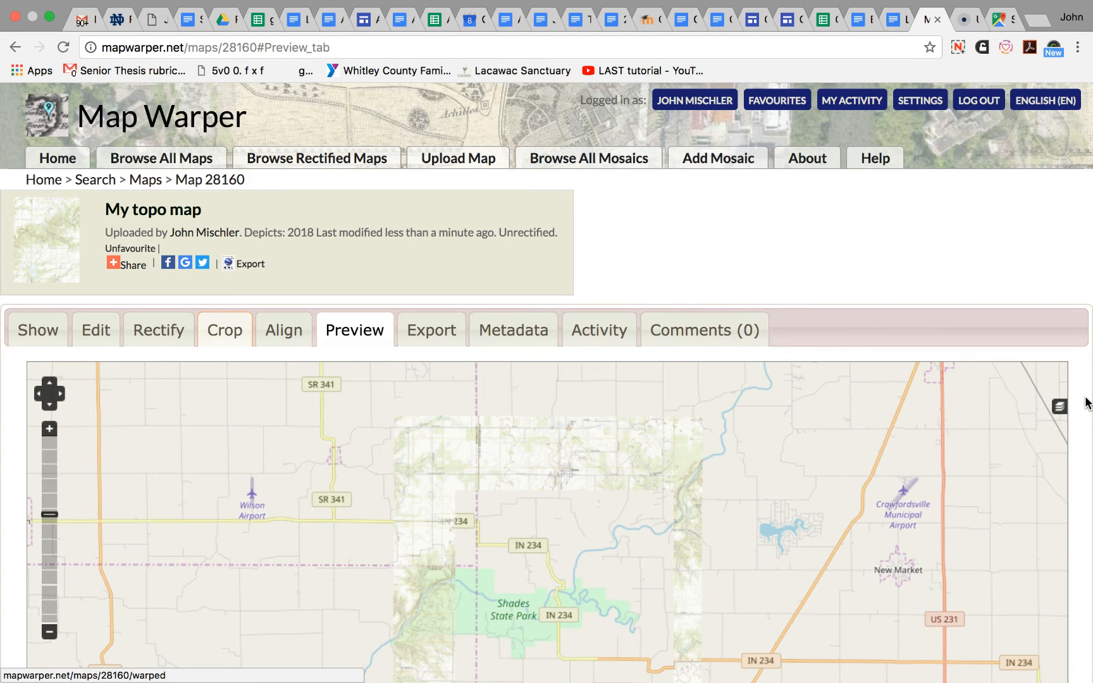
scroll(1085, 403, "down", 5)
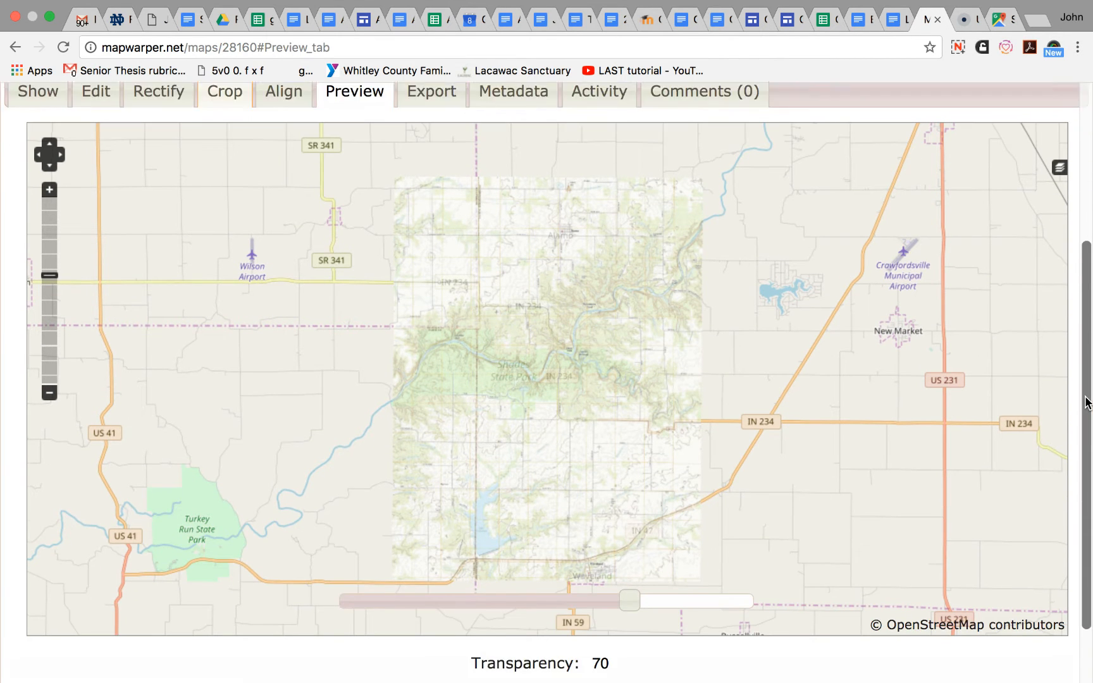
scroll(1085, 403, "down", 1)
left_click_drag(623, 566, 705, 566)
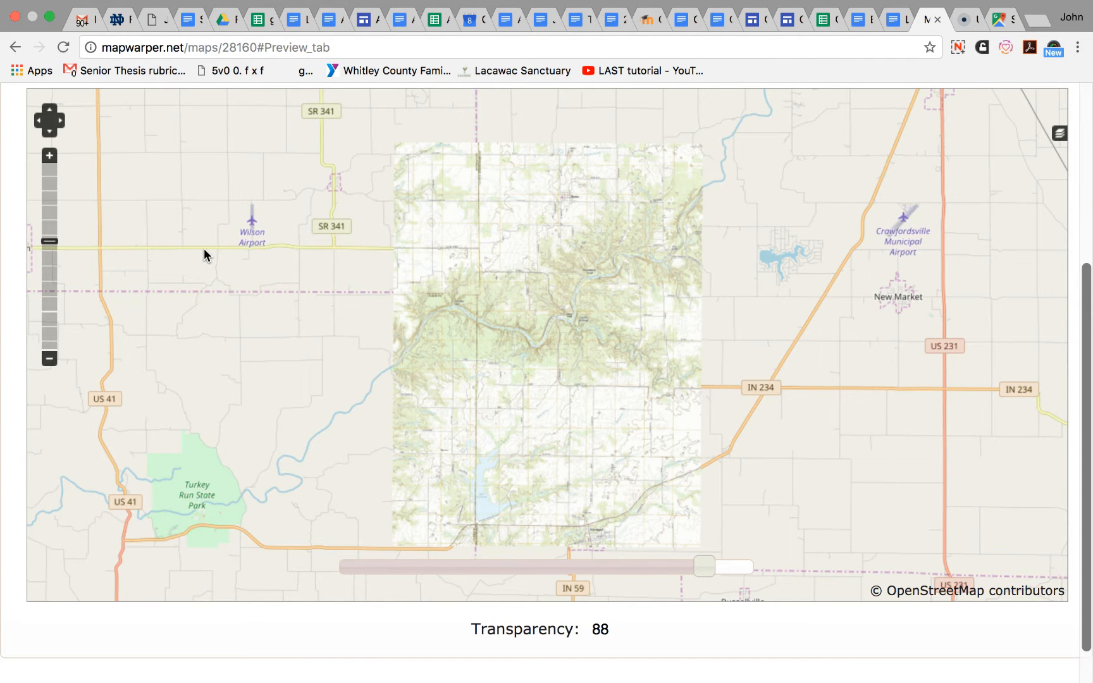
left_click(49, 155)
left_click(50, 156)
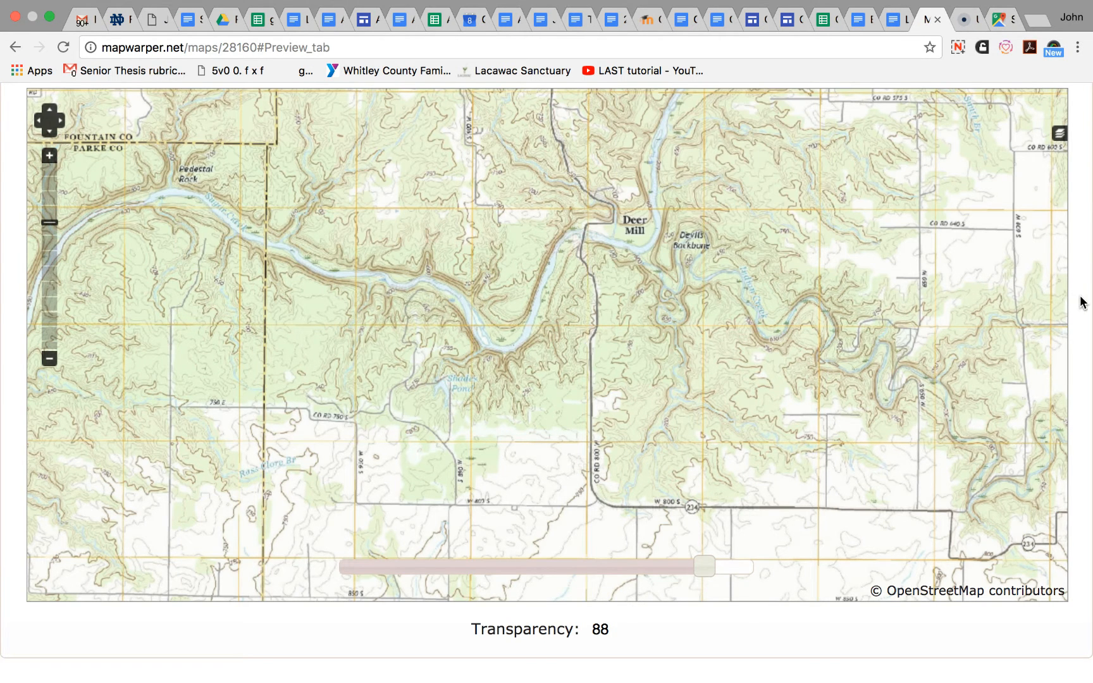
- Review the map's export options and metadata, and download the rectified GeoTiff
scroll(1083, 304, "up", 5)
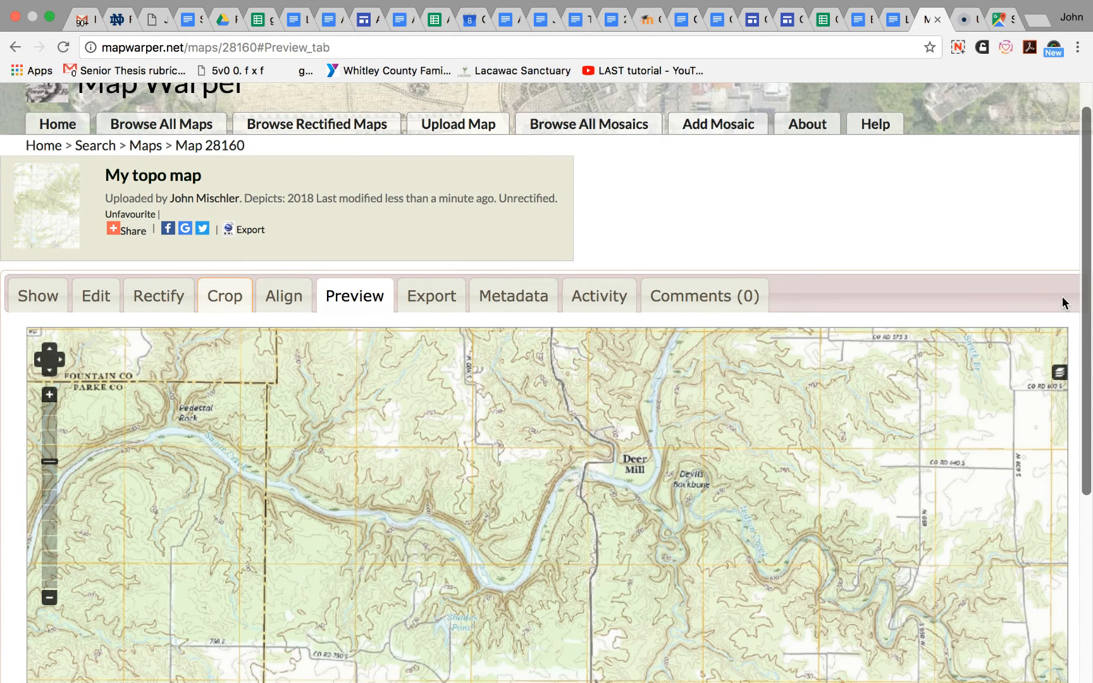
left_click(429, 296)
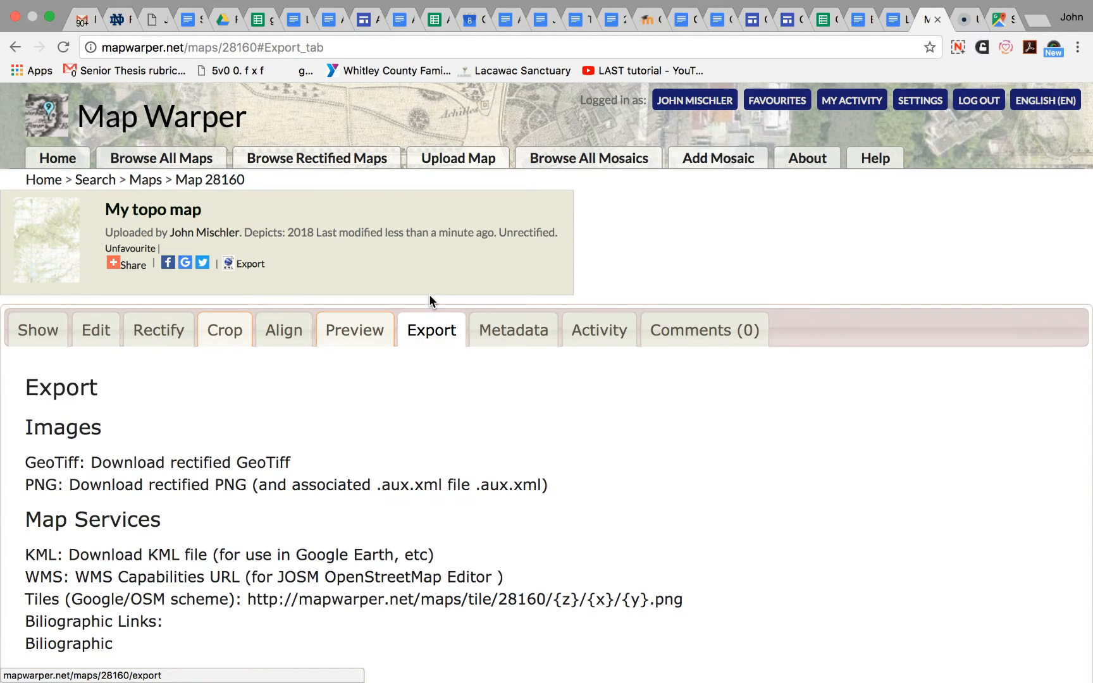
left_click(488, 333)
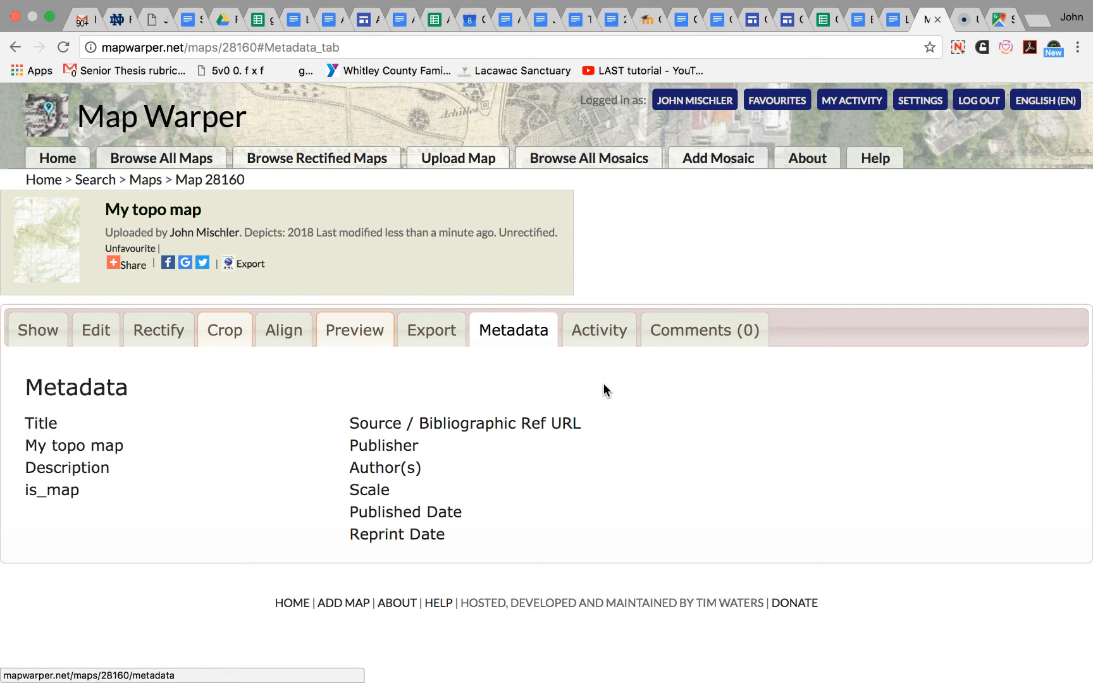
left_click(418, 339)
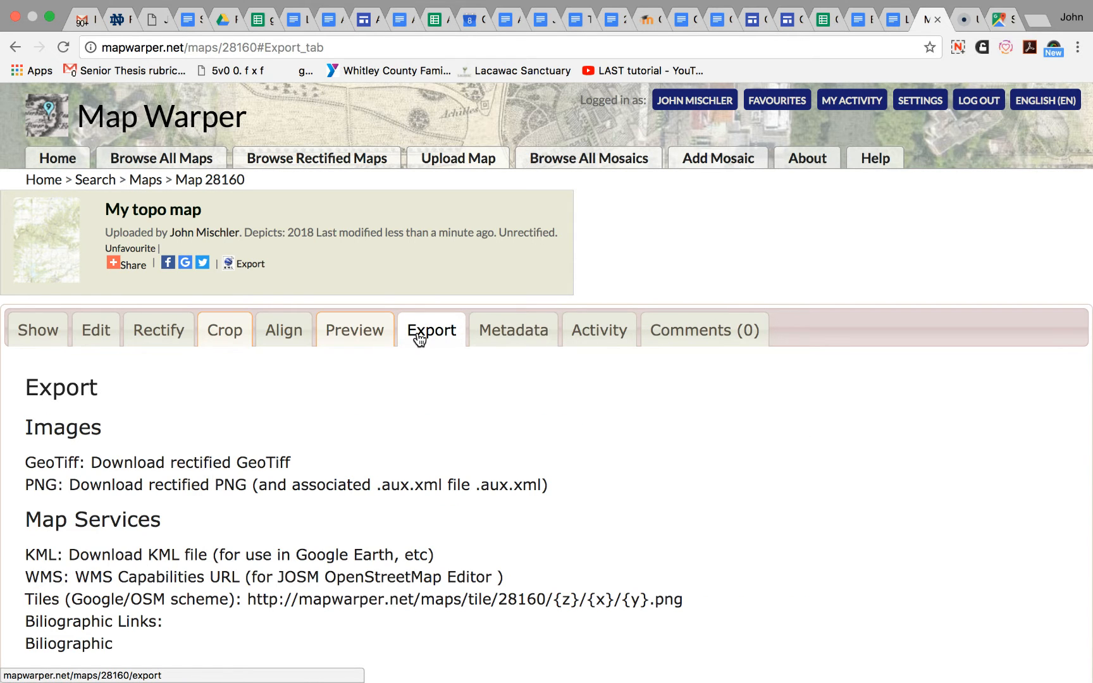
scroll(1011, 449, "down", 3)
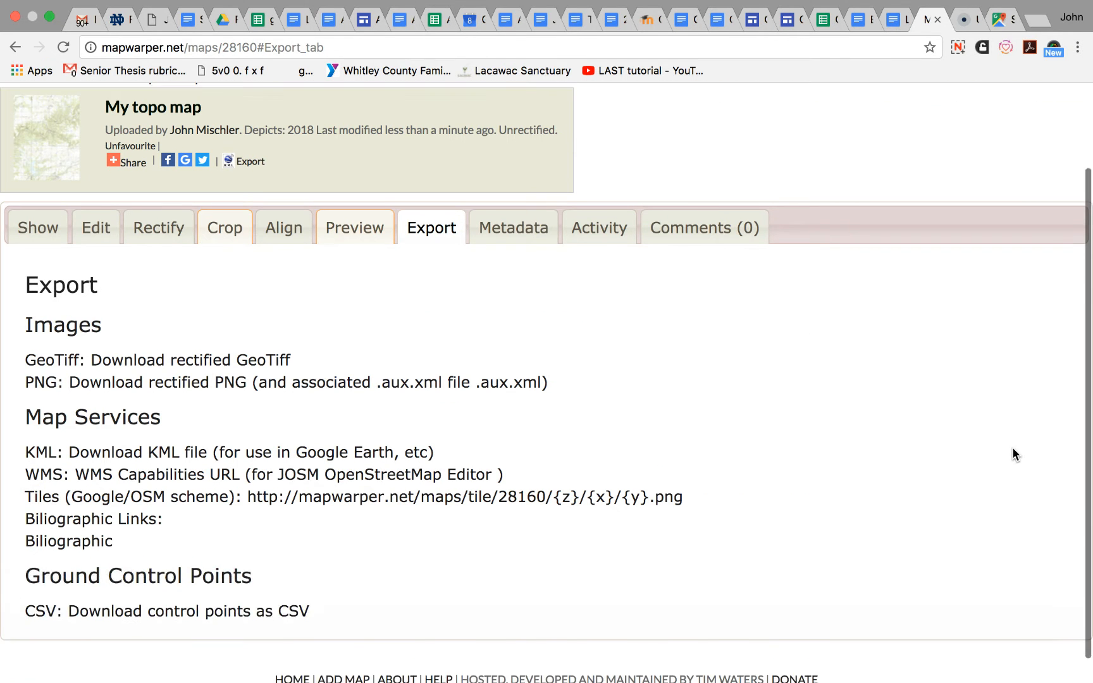
scroll(1013, 448, "down", 1)
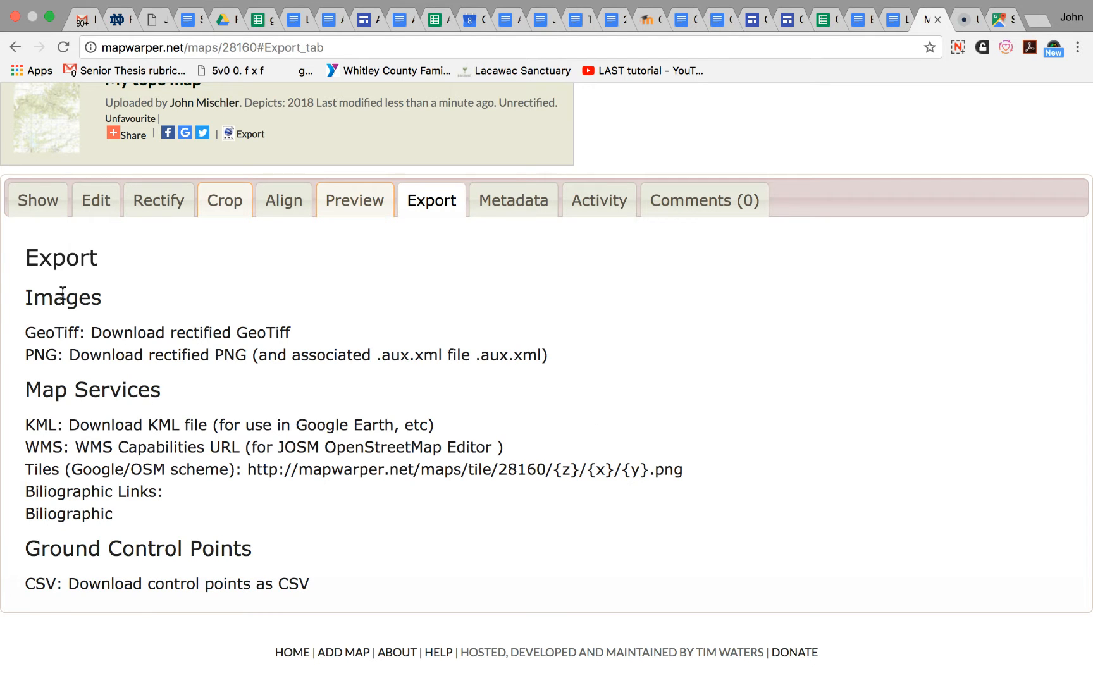
left_click(144, 338)
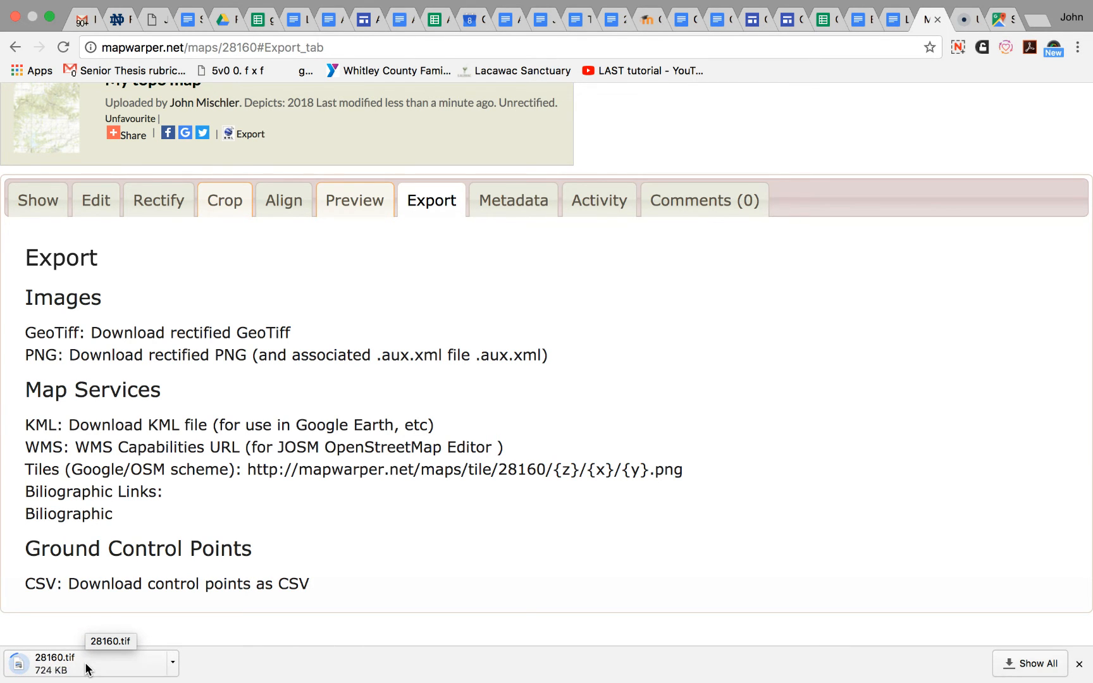
left_click(959, 48)
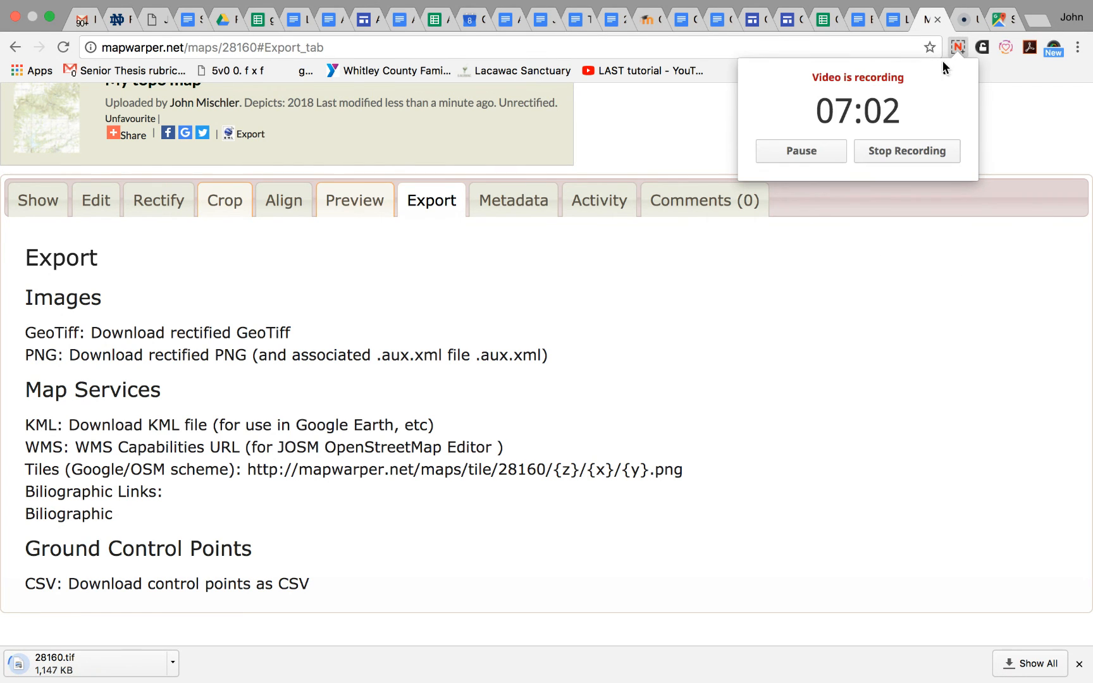